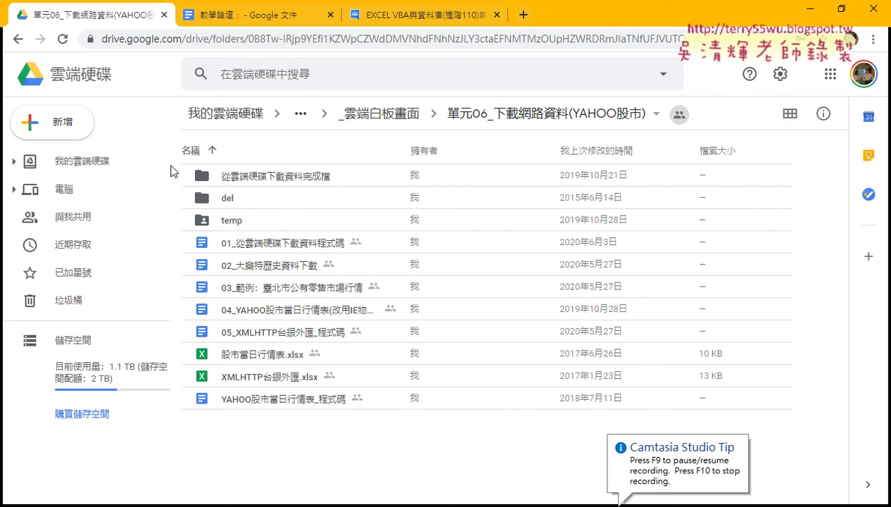
- Open the full-video YouTube playlist linked in the Unit 6 course post
{"action": "left_click", "coordinate": [383, 18]}
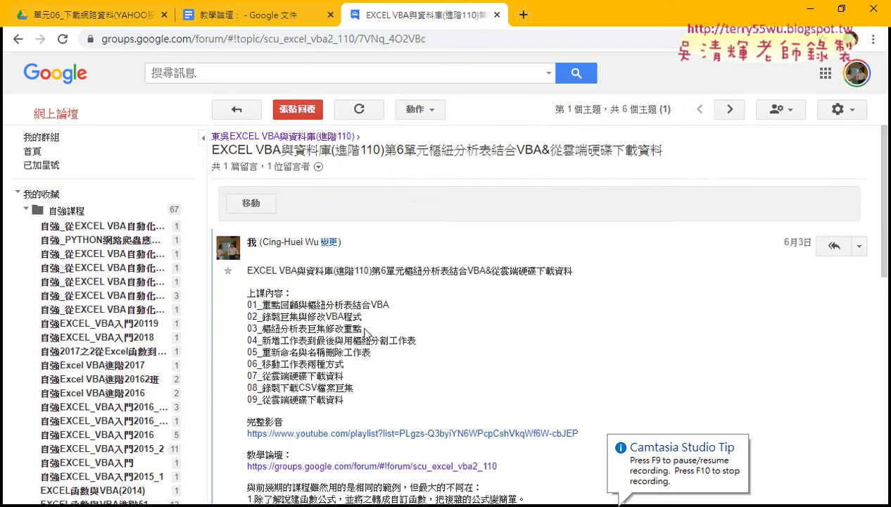
{"action": "scroll", "coordinate": [365, 330], "scroll_direction": "down", "scroll_amount": 1}
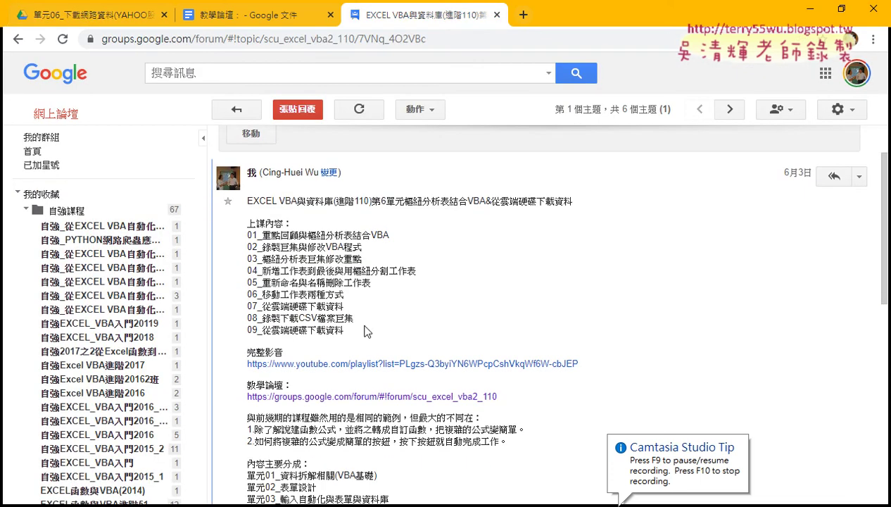
{"action": "left_click", "coordinate": [395, 361]}
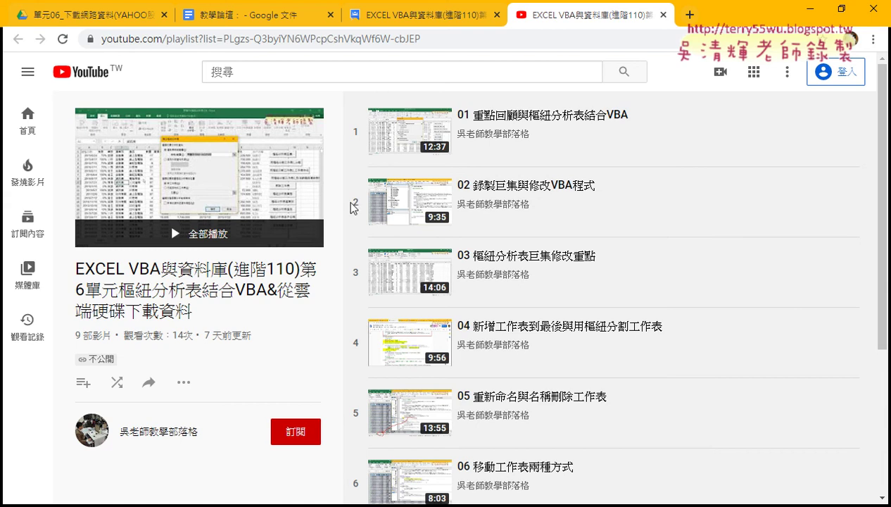
- Return to the Unit 6 course post and scroll down to its lesson list
{"action": "left_click", "coordinate": [412, 12]}
{"action": "scroll", "coordinate": [429, 218], "scroll_direction": "down", "scroll_amount": 1}
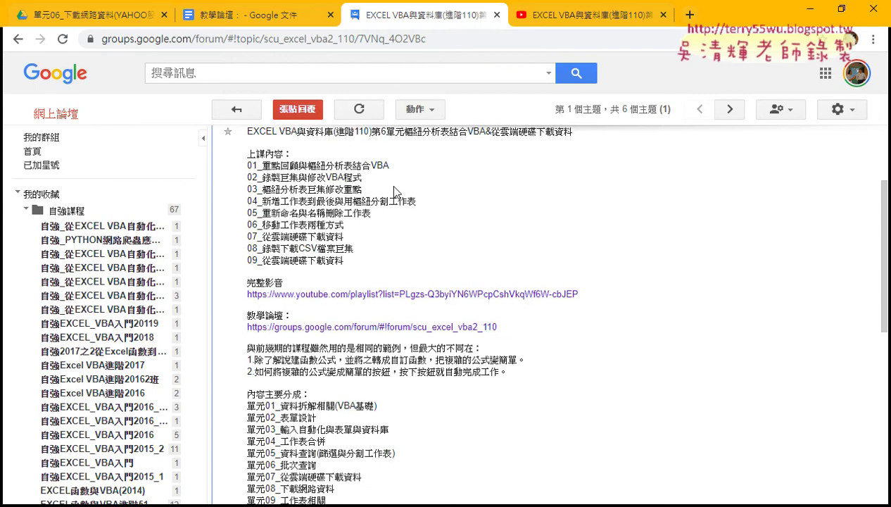
{"action": "left_click", "coordinate": [311, 165]}
- Highlight '樞紐分析表結合VBA' in lesson 01, then select just the word VBA
{"action": "left_click_drag", "start_coordinate": [311, 165], "coordinate": [392, 173]}
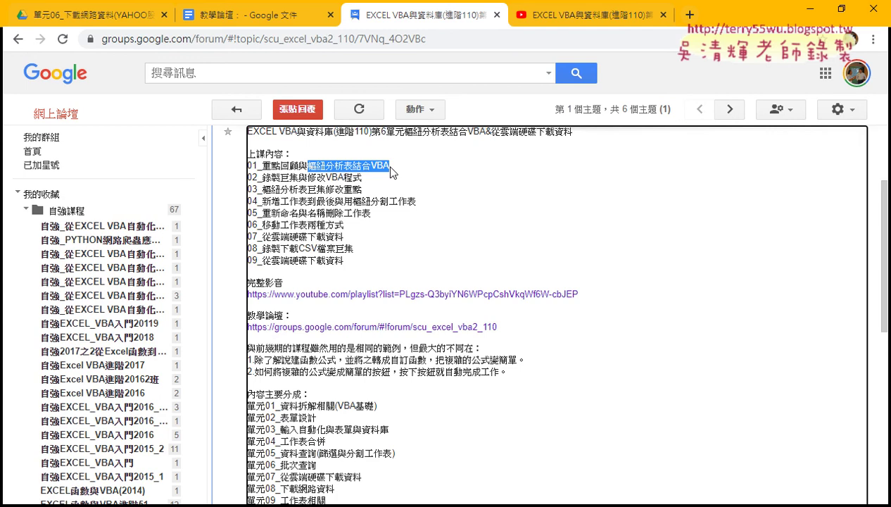
{"action": "left_click", "coordinate": [392, 172]}
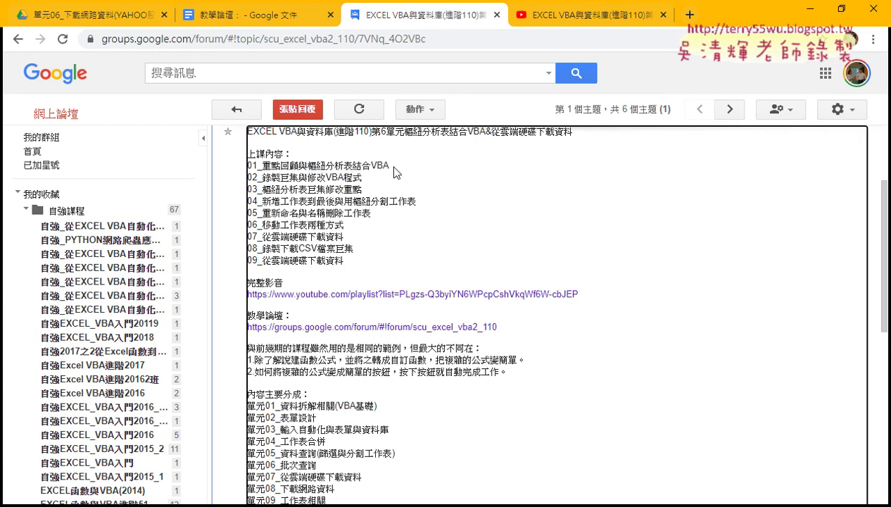
{"action": "double_click", "coordinate": [384, 168]}
- Go up to the 單元05_資料查詢(篩選與分割工作表) folder and open the 程式碼(樞紐分析表) document
{"action": "left_click", "coordinate": [91, 15]}
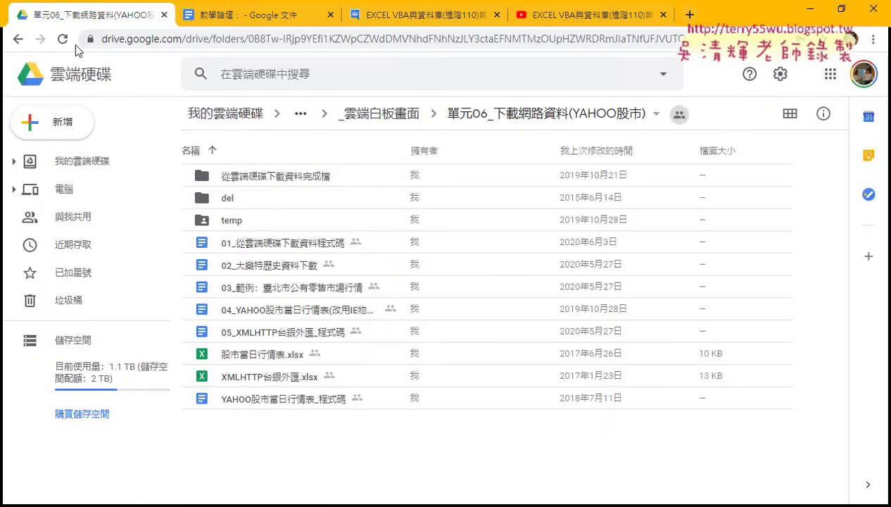
{"action": "left_click", "coordinate": [17, 39]}
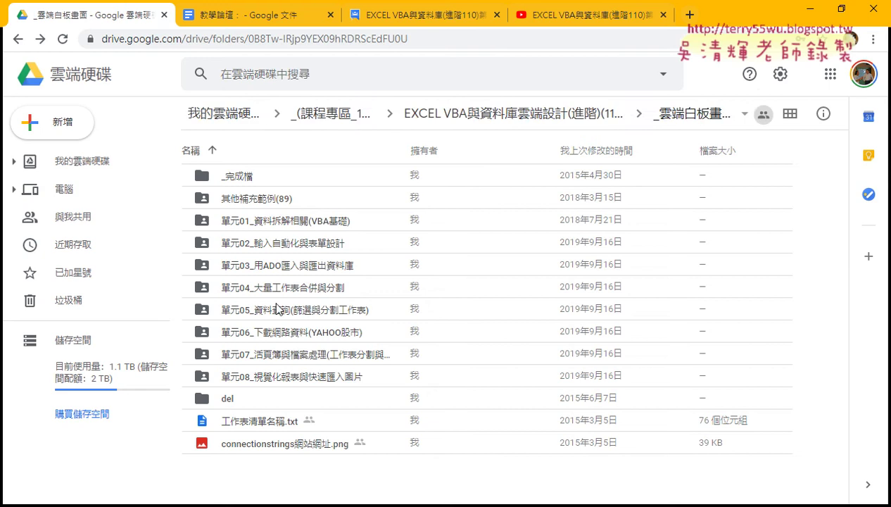
{"action": "left_click", "coordinate": [277, 309]}
{"action": "double_click", "coordinate": [276, 311]}
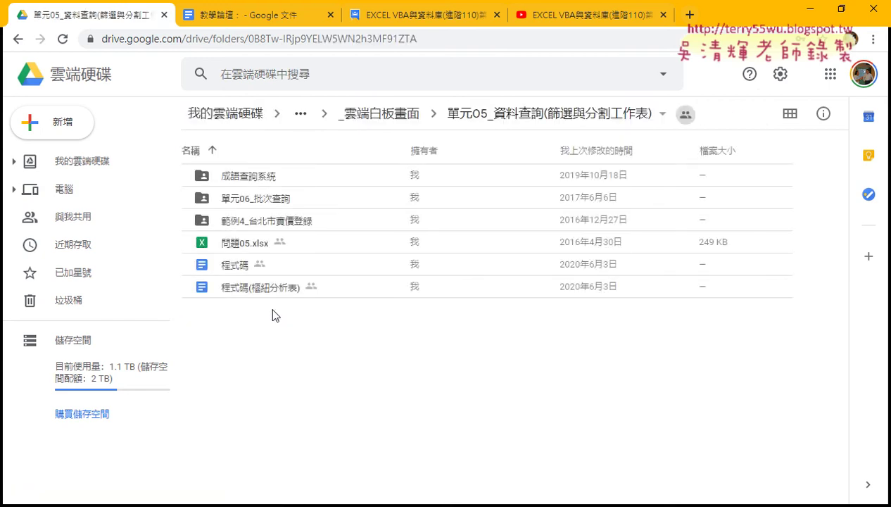
{"action": "double_click", "coordinate": [270, 289]}
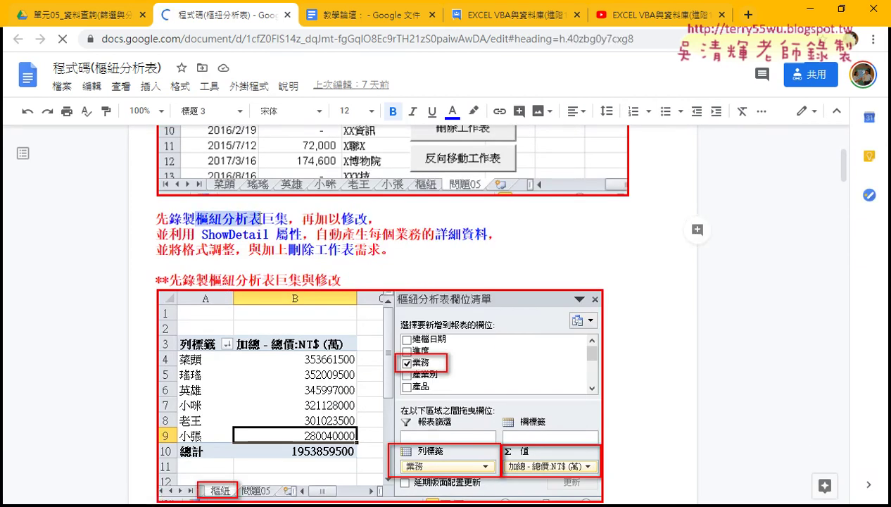
- Highlight 樞紐分析表 and 修改 in the red intro line, then scroll to the macro code
{"action": "left_click_drag", "start_coordinate": [195, 217], "coordinate": [262, 217]}
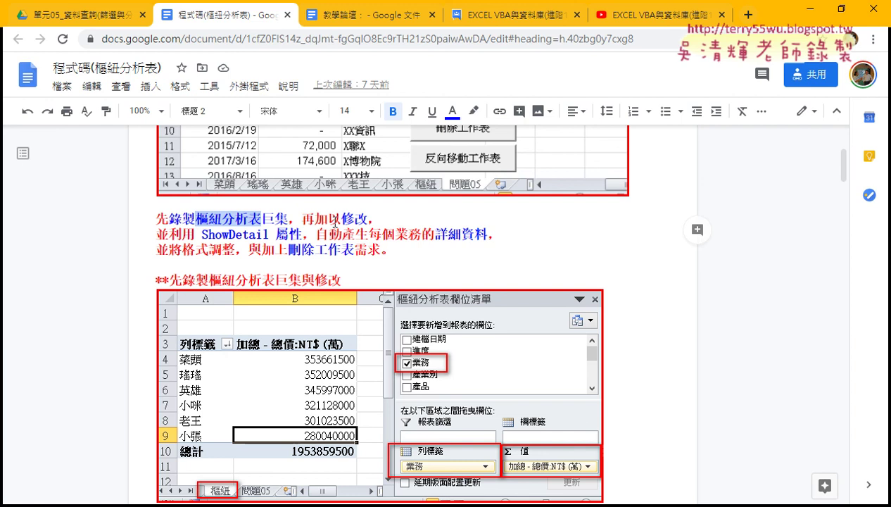
{"action": "left_click_drag", "start_coordinate": [341, 217], "coordinate": [365, 218]}
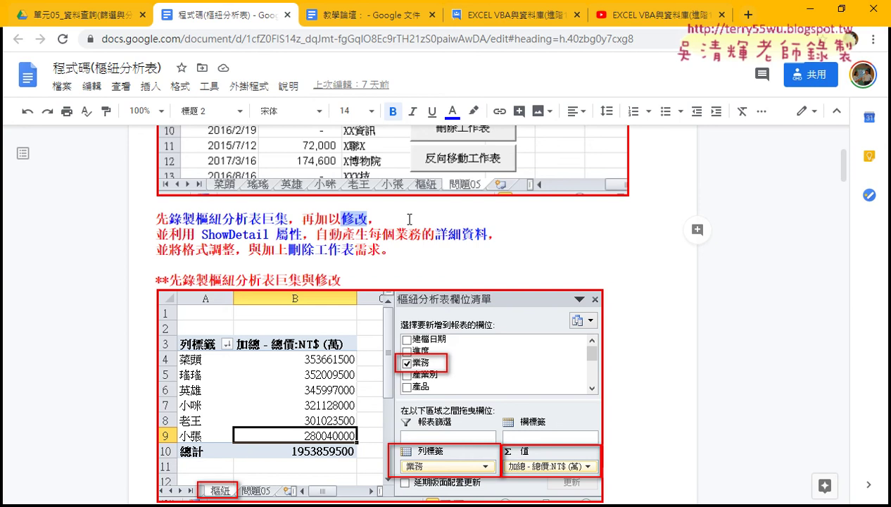
{"action": "scroll", "coordinate": [390, 246], "scroll_direction": "down", "scroll_amount": 4}
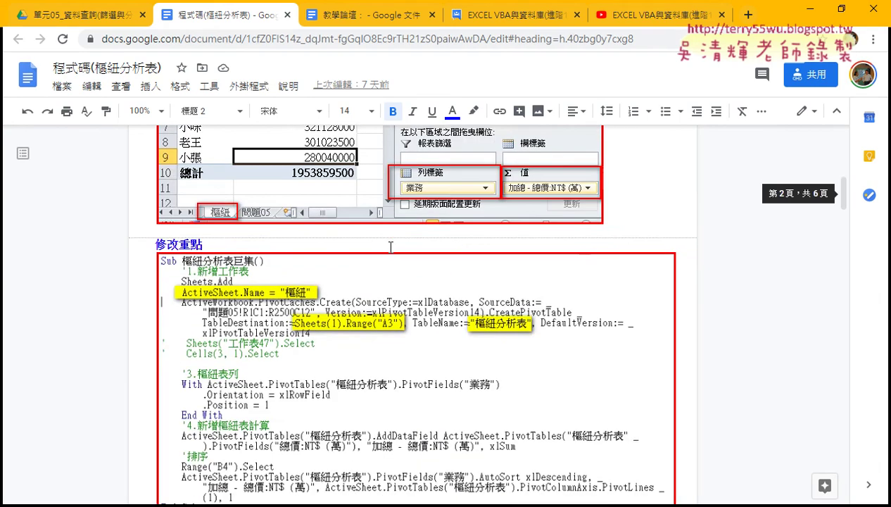
{"action": "scroll", "coordinate": [390, 247], "scroll_direction": "down", "scroll_amount": 3}
{"action": "scroll", "coordinate": [389, 246], "scroll_direction": "down", "scroll_amount": 3}
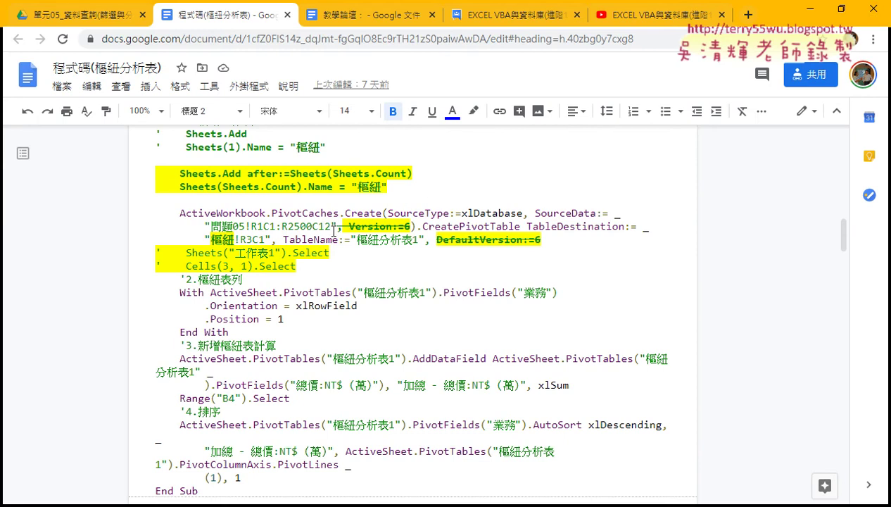
{"action": "scroll", "coordinate": [336, 232], "scroll_direction": "down", "scroll_amount": 1}
{"action": "scroll", "coordinate": [339, 234], "scroll_direction": "down", "scroll_amount": 2}
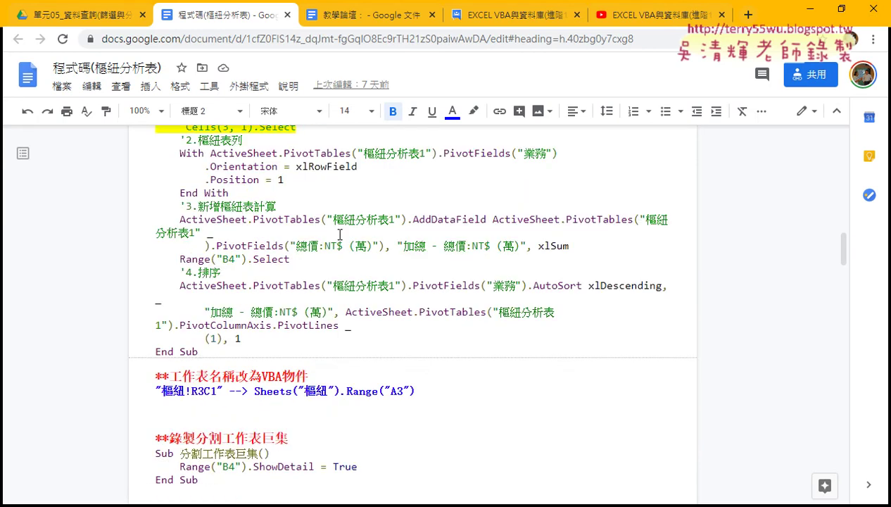
{"action": "scroll", "coordinate": [340, 234], "scroll_direction": "up", "scroll_amount": 2}
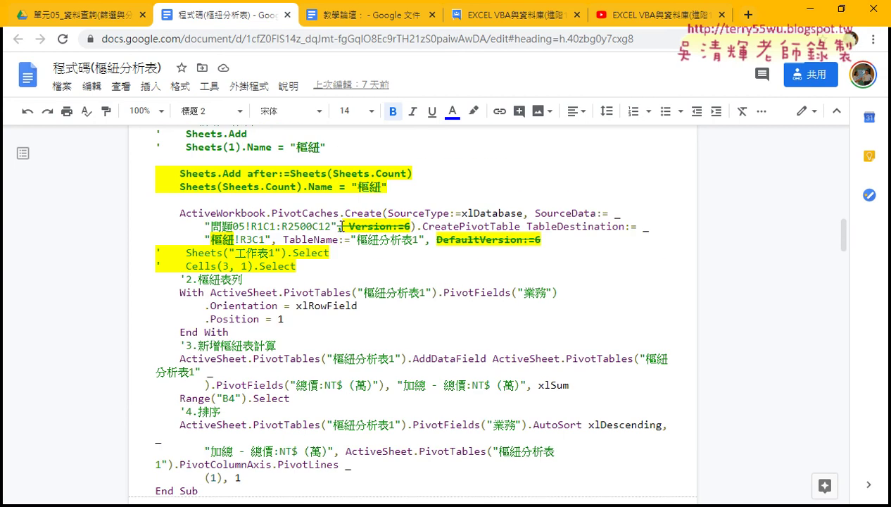
{"action": "left_click_drag", "start_coordinate": [340, 227], "coordinate": [410, 226]}
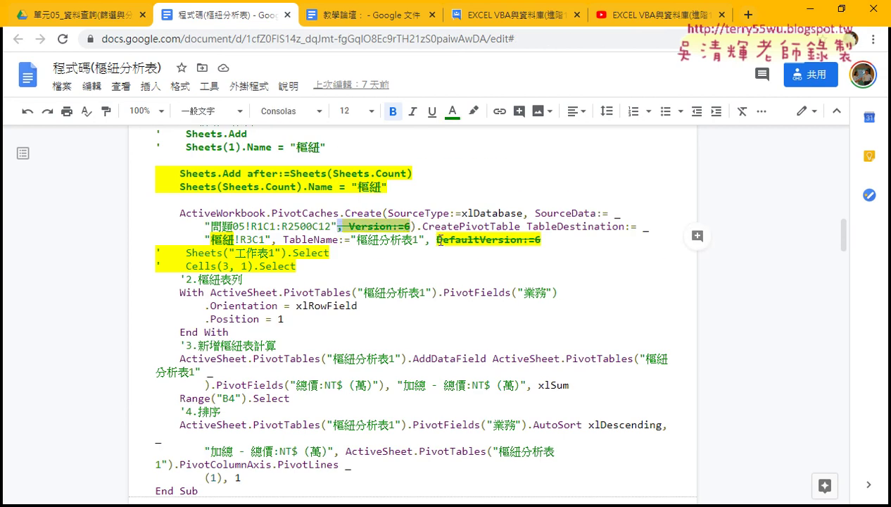
{"action": "key", "text": "alt+shift+5"}
{"action": "left_click_drag", "start_coordinate": [423, 240], "coordinate": [541, 239]}
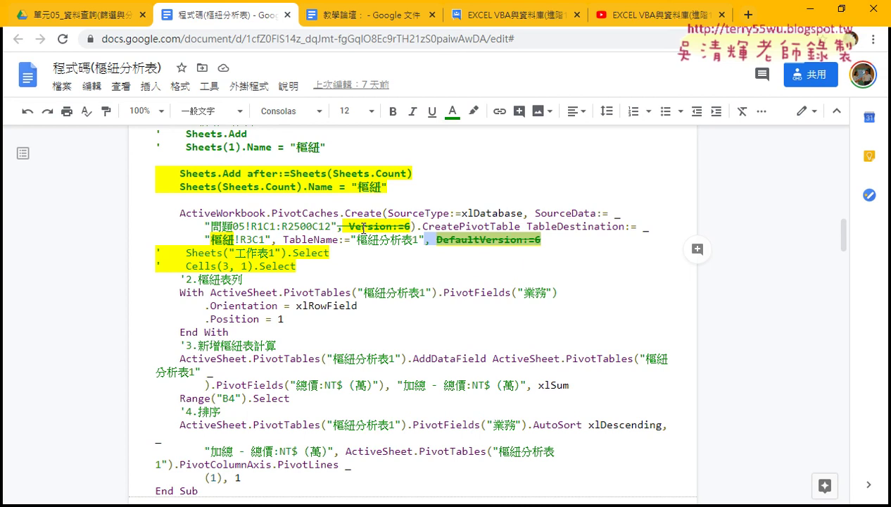
{"action": "scroll", "coordinate": [363, 227], "scroll_direction": "up", "scroll_amount": 2}
{"action": "left_click_drag", "start_coordinate": [412, 243], "coordinate": [156, 242]}
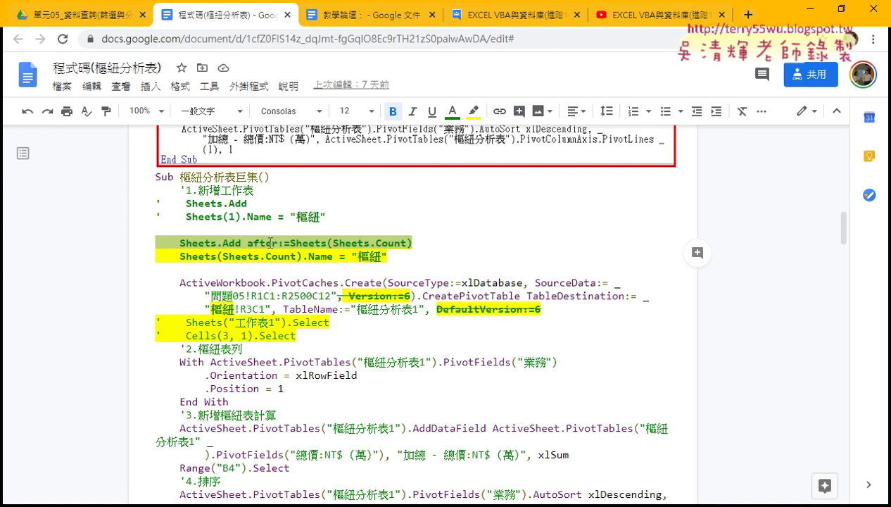
{"action": "double_click", "coordinate": [369, 256]}
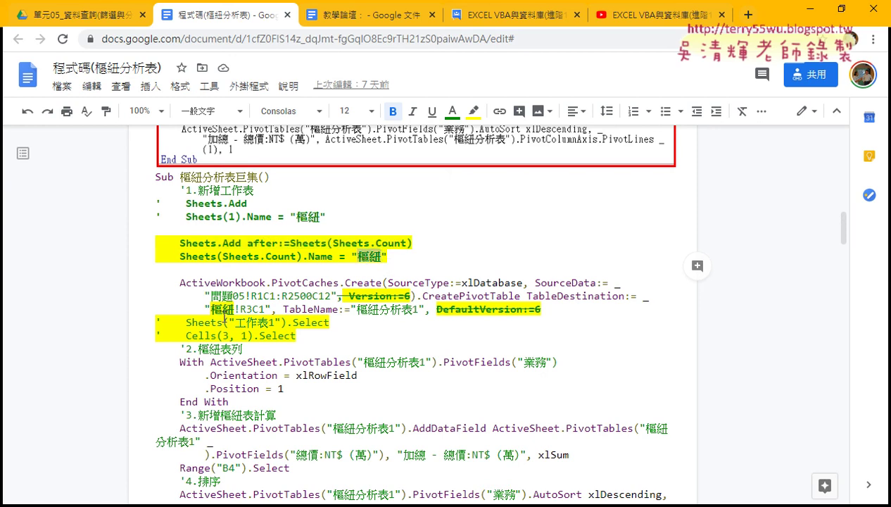
{"action": "double_click", "coordinate": [222, 309]}
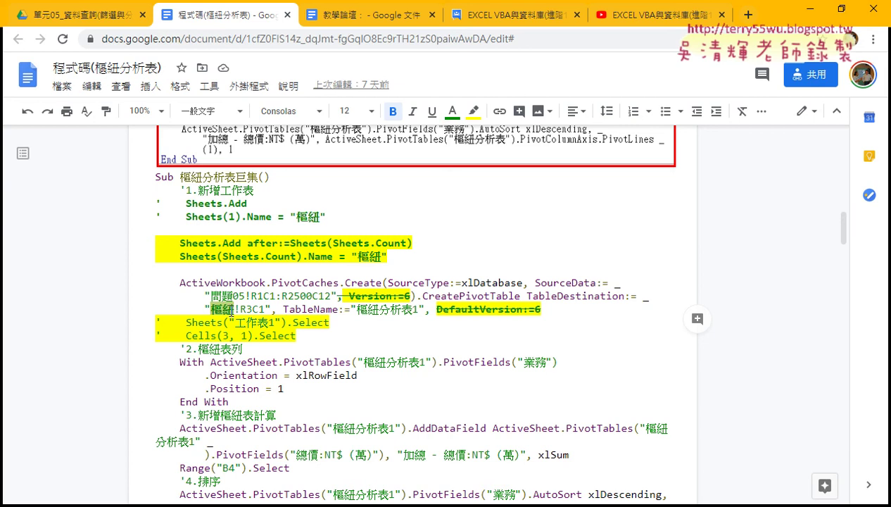
{"action": "double_click", "coordinate": [359, 256]}
{"action": "double_click", "coordinate": [223, 309]}
{"action": "left_click_drag", "start_coordinate": [239, 309], "coordinate": [264, 310]}
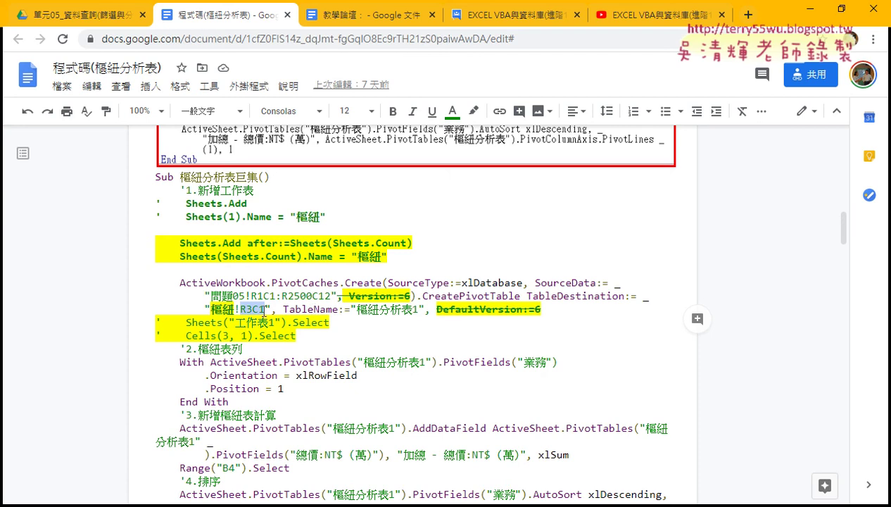
{"action": "left_click_drag", "start_coordinate": [264, 308], "coordinate": [240, 310]}
{"action": "scroll", "coordinate": [282, 345], "scroll_direction": "down", "scroll_amount": 3}
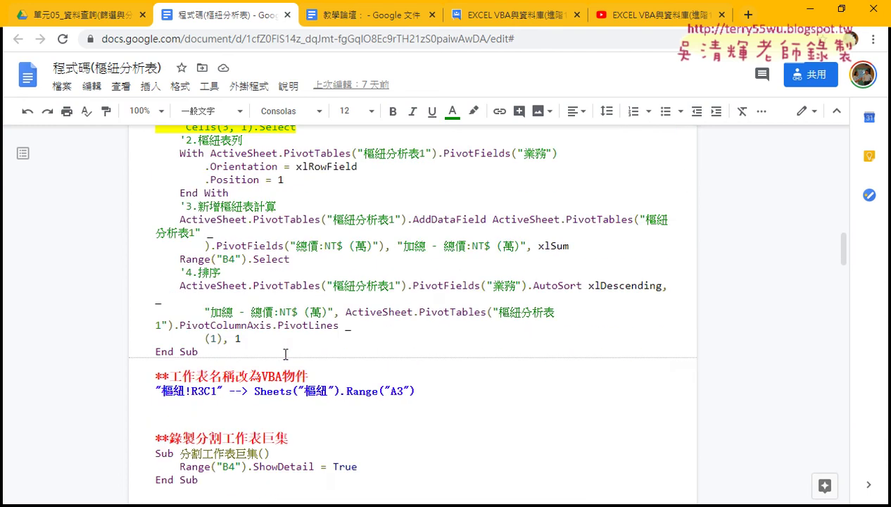
{"action": "scroll", "coordinate": [285, 353], "scroll_direction": "down", "scroll_amount": 2}
{"action": "scroll", "coordinate": [285, 338], "scroll_direction": "down", "scroll_amount": 2}
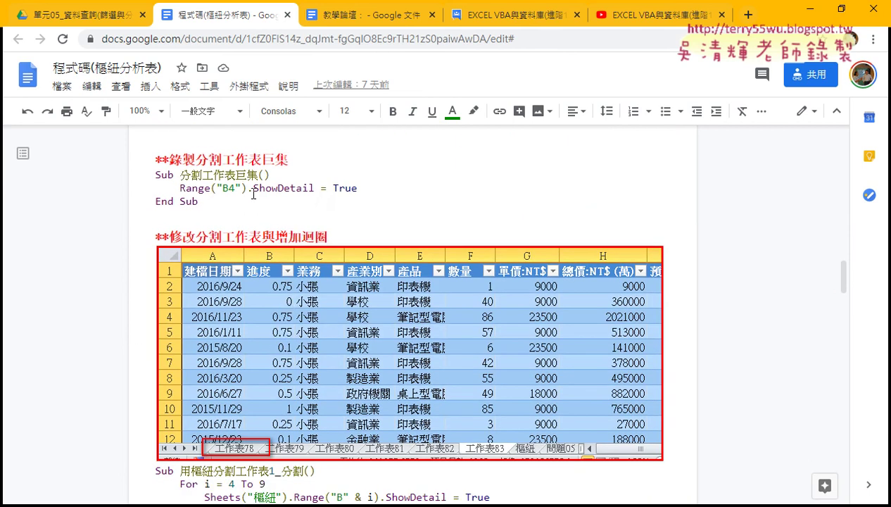
{"action": "left_click_drag", "start_coordinate": [253, 188], "coordinate": [312, 188]}
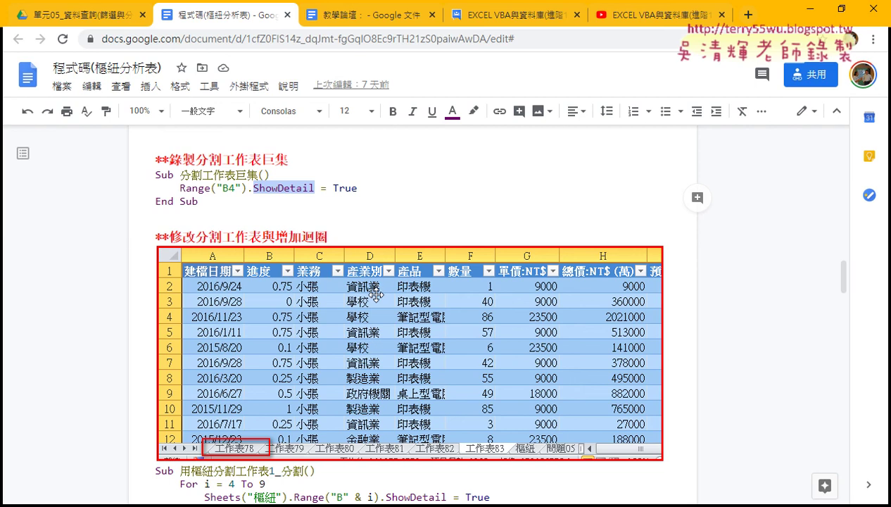
{"action": "scroll", "coordinate": [377, 303], "scroll_direction": "down", "scroll_amount": 3}
{"action": "scroll", "coordinate": [376, 310], "scroll_direction": "down", "scroll_amount": 2}
{"action": "scroll", "coordinate": [377, 323], "scroll_direction": "down", "scroll_amount": 1}
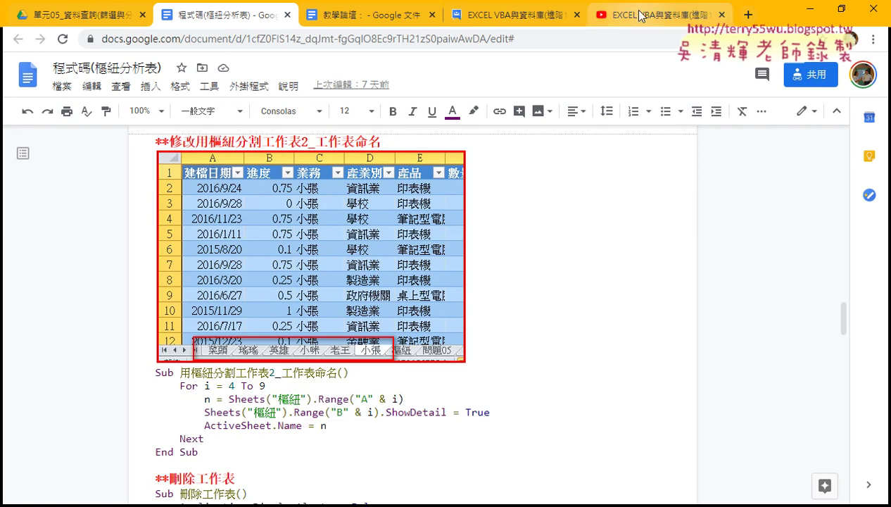
- Highlight lesson 07's title and 'CSV檔案巨集' in item 08, then go back a Drive folder
{"action": "left_click", "coordinate": [520, 14]}
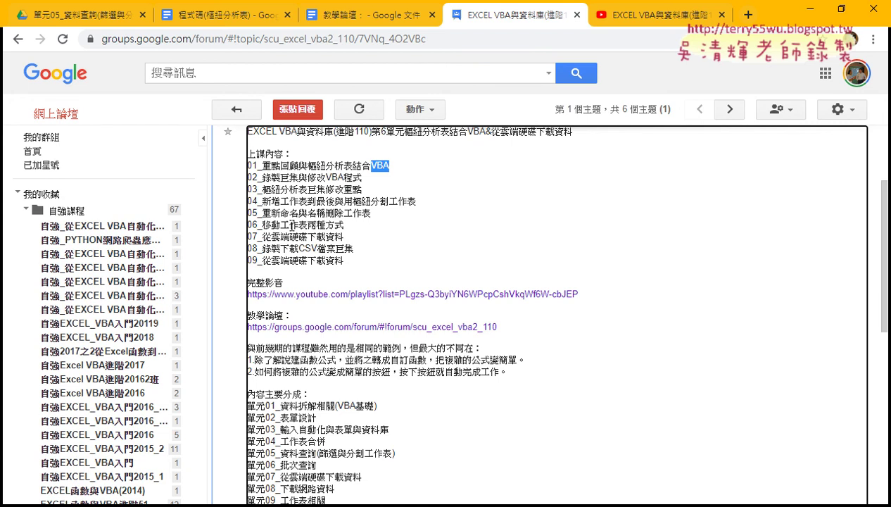
{"action": "left_click_drag", "start_coordinate": [271, 238], "coordinate": [341, 236]}
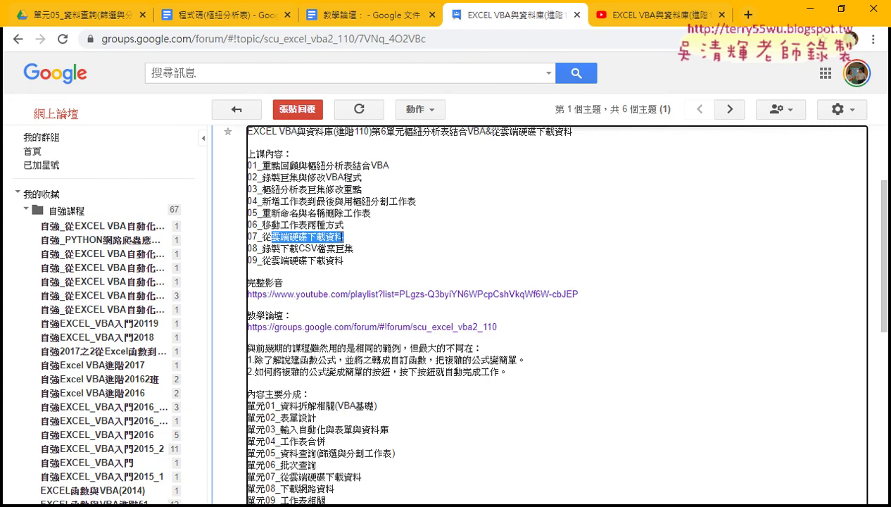
{"action": "left_click_drag", "start_coordinate": [299, 248], "coordinate": [353, 250]}
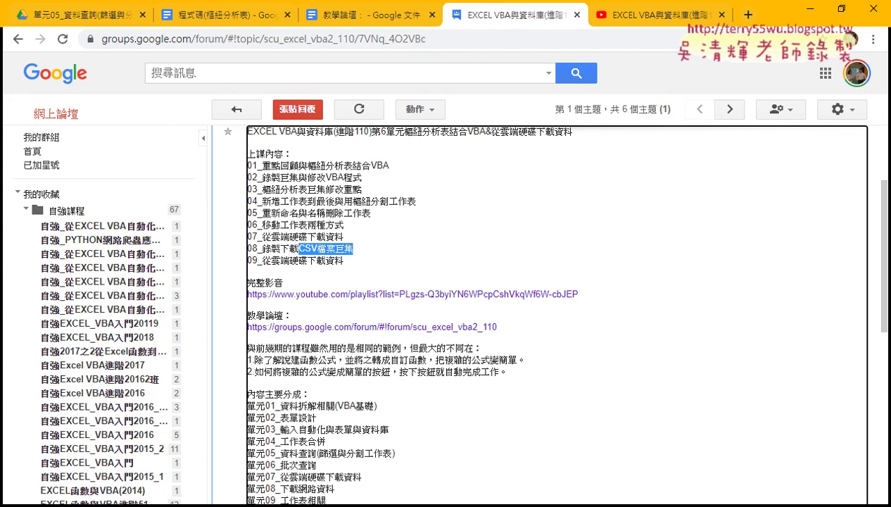
{"action": "left_click", "coordinate": [103, 19]}
{"action": "left_click", "coordinate": [20, 39]}
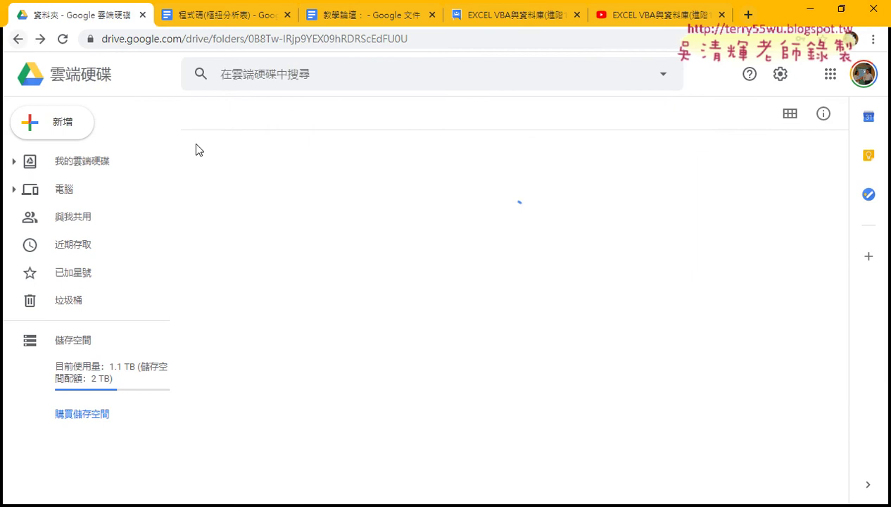
- Open the temp subfolder inside 單元06_下載網路資料(YAHOO股市) and bring up the gear menu
{"action": "left_click", "coordinate": [263, 338]}
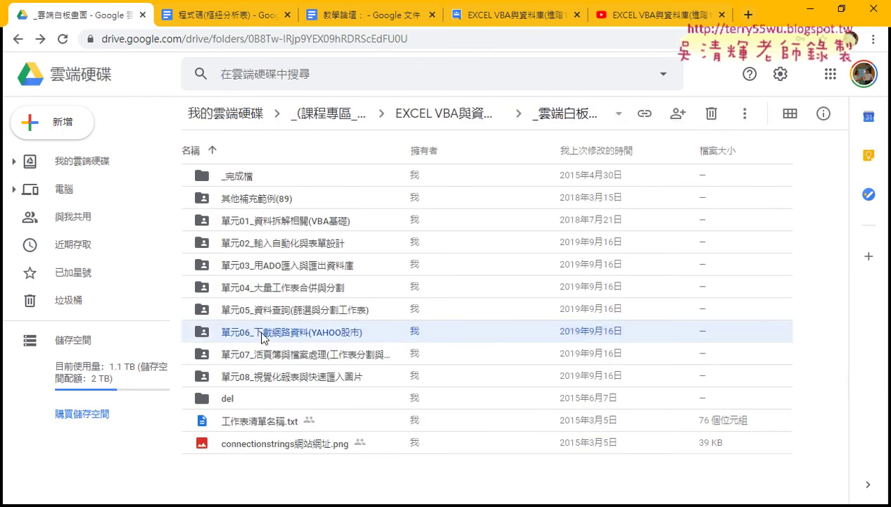
{"action": "double_click", "coordinate": [263, 338]}
{"action": "double_click", "coordinate": [233, 224]}
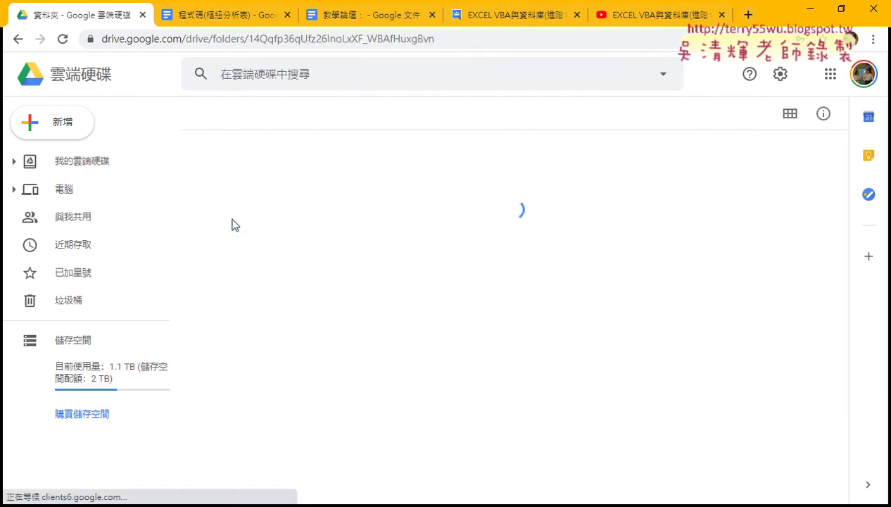
{"action": "left_click", "coordinate": [779, 74]}
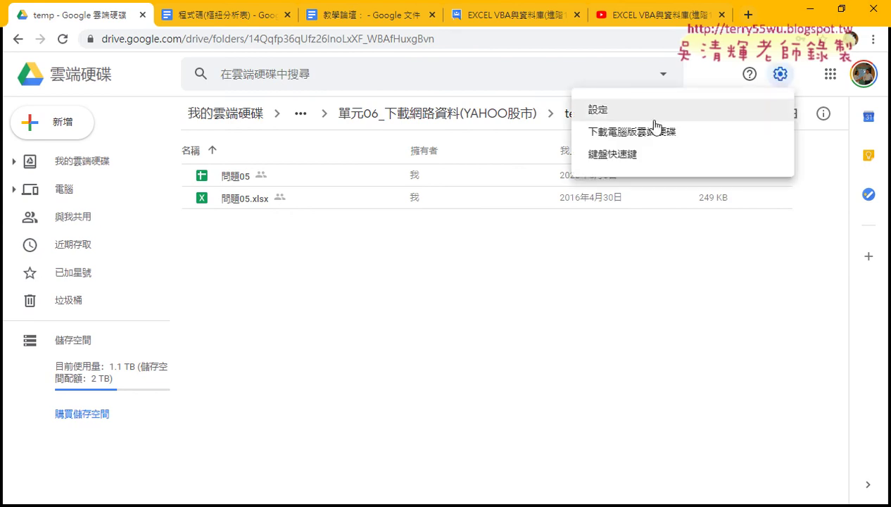
- Enable 'Convert uploaded files to Google Docs editor format' in Drive's General settings
{"action": "left_click", "coordinate": [597, 110]}
{"action": "left_click", "coordinate": [408, 243]}
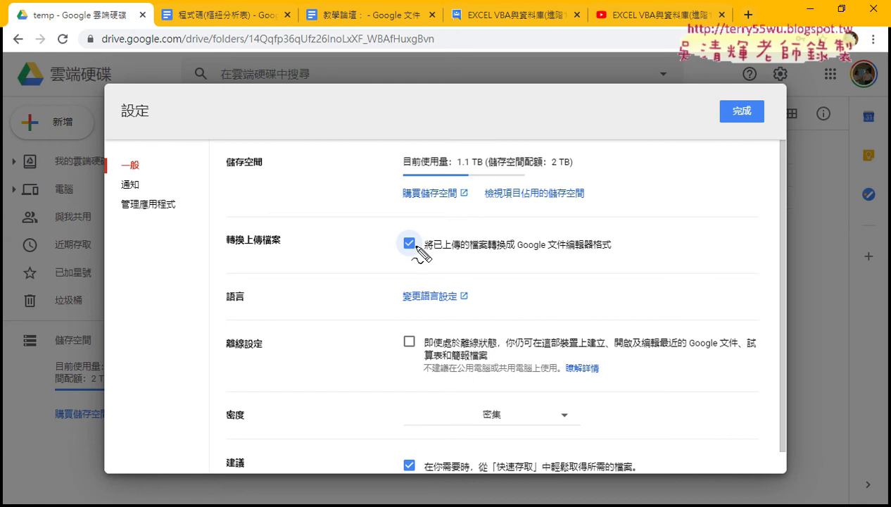
{"action": "mouse_move", "coordinate": [609, 258]}
{"action": "left_mouse_down"}
{"action": "mouse_move", "coordinate": [378, 248]}
{"action": "mouse_move", "coordinate": [442, 233]}
{"action": "mouse_move", "coordinate": [618, 241]}
{"action": "mouse_move", "coordinate": [618, 255]}
{"action": "left_mouse_up"}
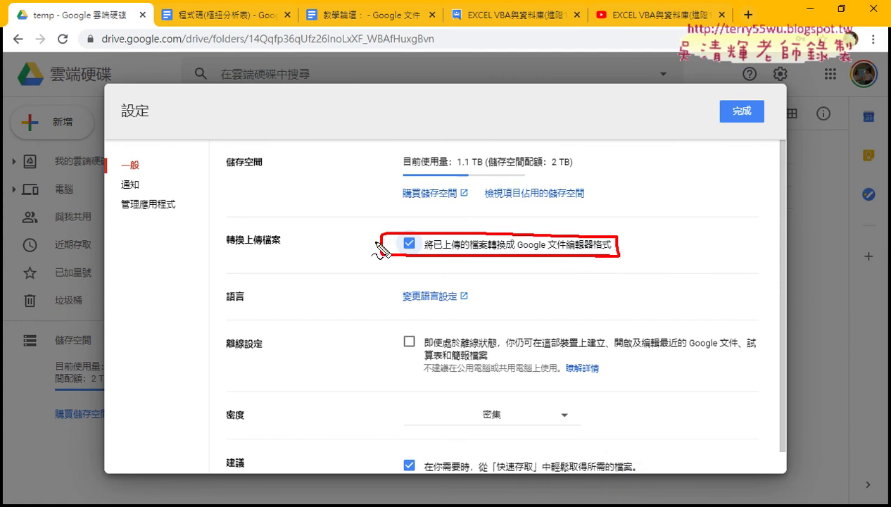
{"action": "mouse_move", "coordinate": [401, 234]}
{"action": "left_mouse_down"}
{"action": "mouse_move", "coordinate": [408, 246]}
{"action": "mouse_move", "coordinate": [432, 225]}
{"action": "left_mouse_up"}
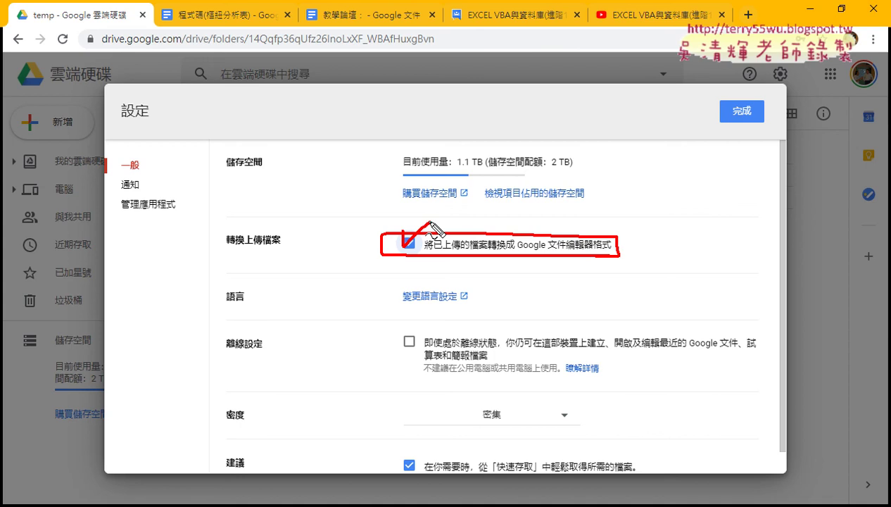
{"action": "key", "text": "Escape"}
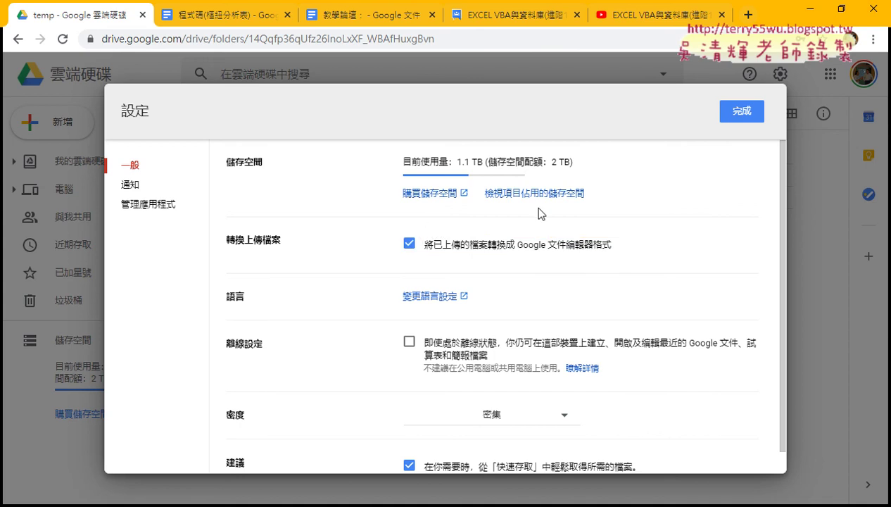
- Close Settings with 完成 and select the 問題05.xlsx file, marking its Excel icon
{"action": "left_click", "coordinate": [739, 116]}
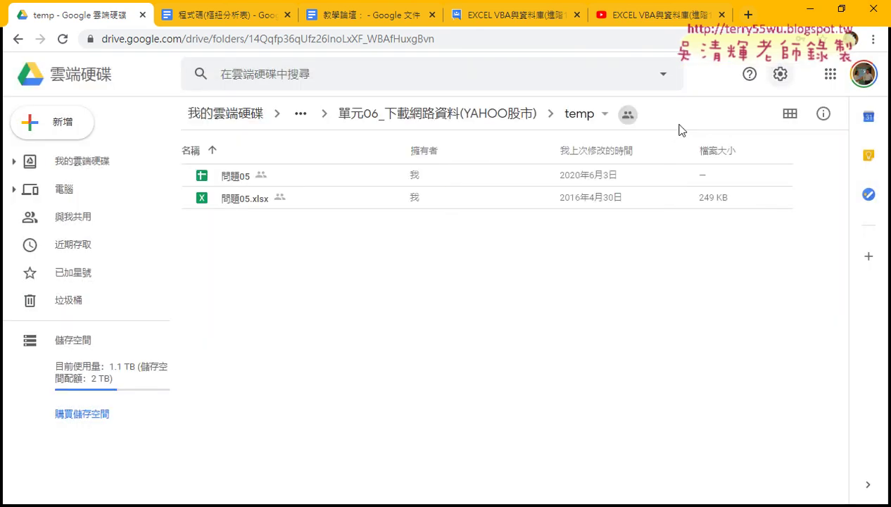
{"action": "left_click", "coordinate": [211, 196]}
{"action": "left_click", "coordinate": [287, 203]}
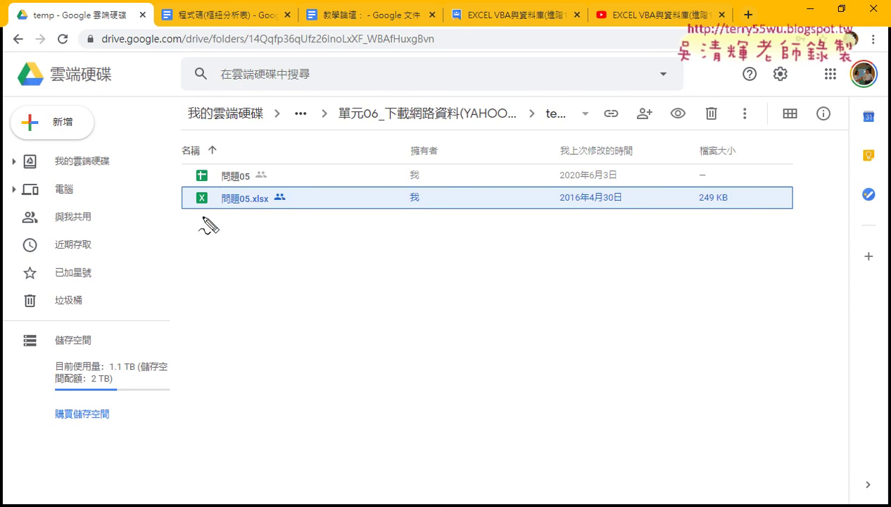
{"action": "mouse_move", "coordinate": [211, 189]}
{"action": "left_mouse_down"}
{"action": "mouse_move", "coordinate": [199, 222]}
{"action": "mouse_move", "coordinate": [204, 187]}
{"action": "left_mouse_up"}
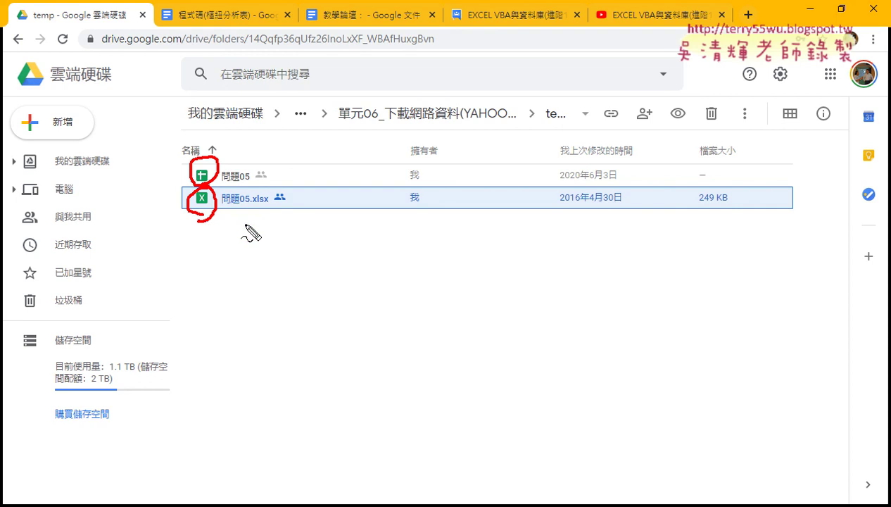
{"action": "key", "text": "Escape"}
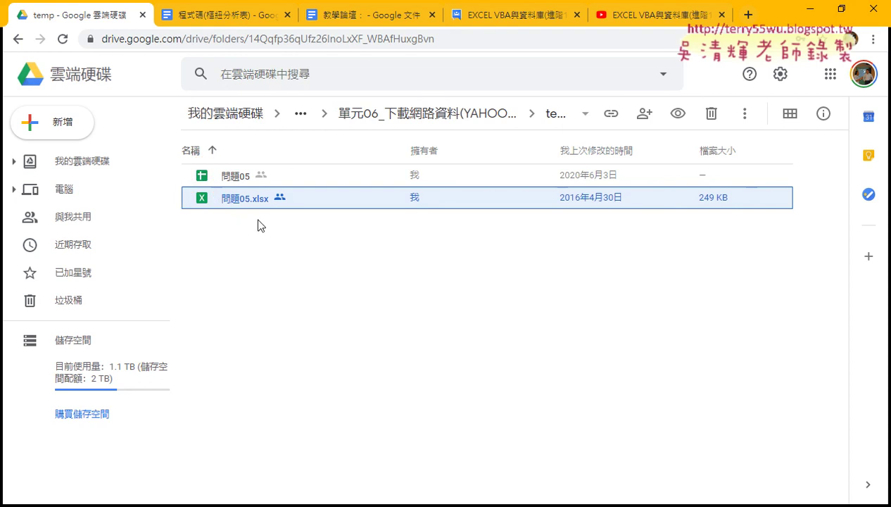
- Preview 問題05.xlsx, close the preview, and open the converted 問題05 Google Sheet
{"action": "double_click", "coordinate": [243, 200]}
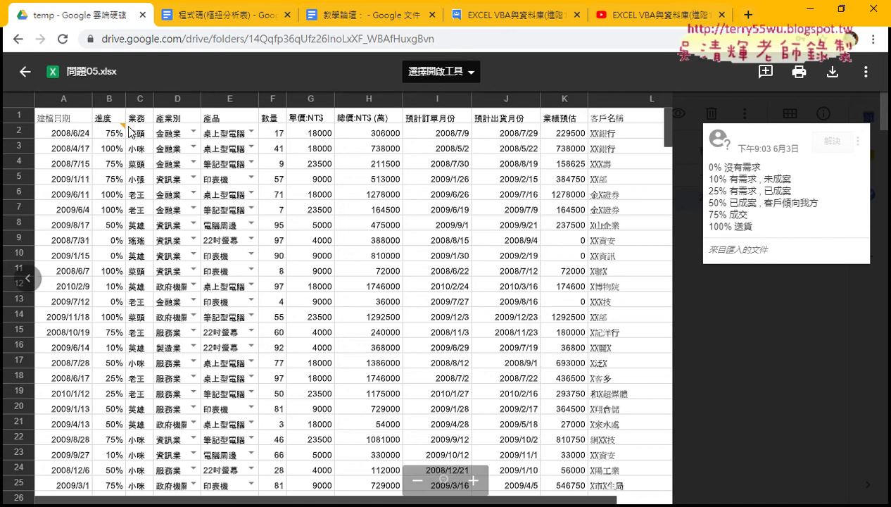
{"action": "left_click", "coordinate": [24, 71]}
{"action": "double_click", "coordinate": [233, 178]}
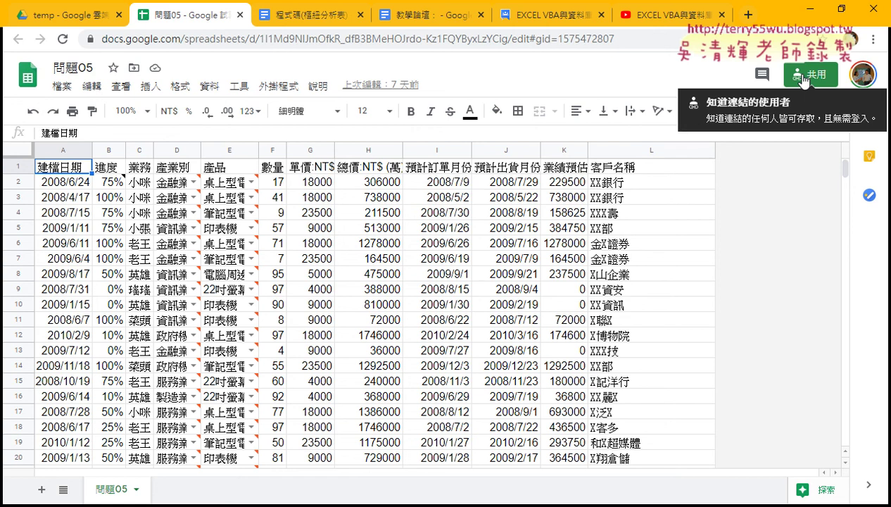
{"action": "left_click", "coordinate": [805, 80]}
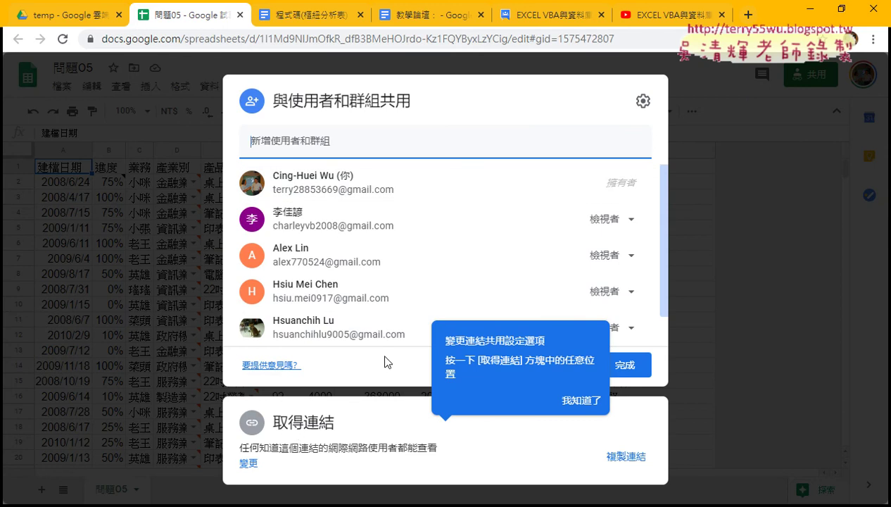
{"action": "left_click", "coordinate": [302, 144]}
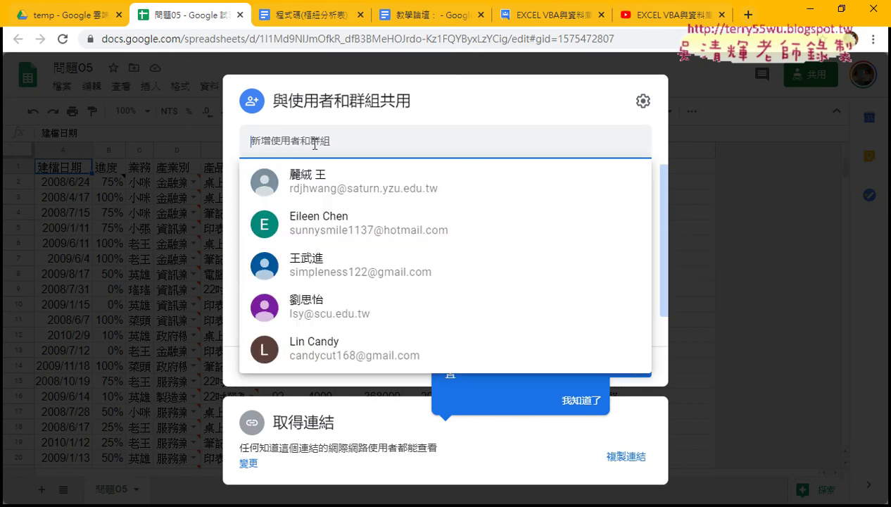
{"action": "left_click", "coordinate": [487, 115]}
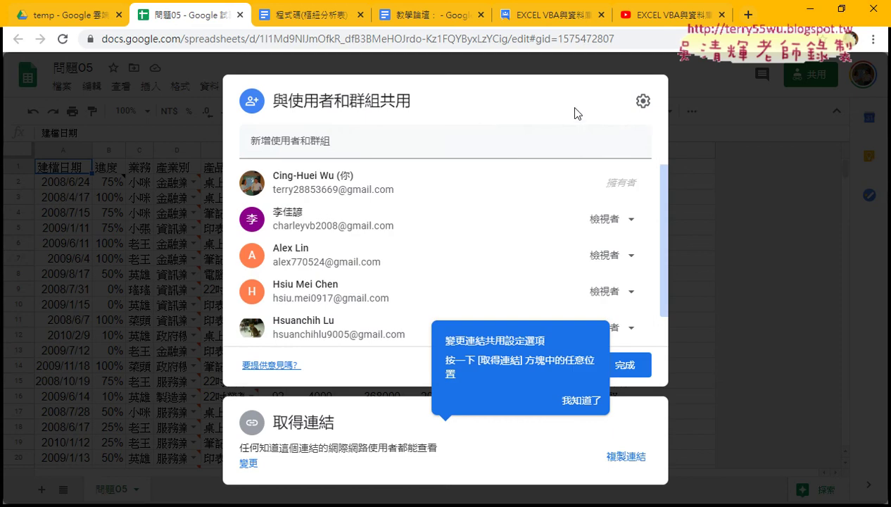
{"action": "left_click", "coordinate": [642, 100]}
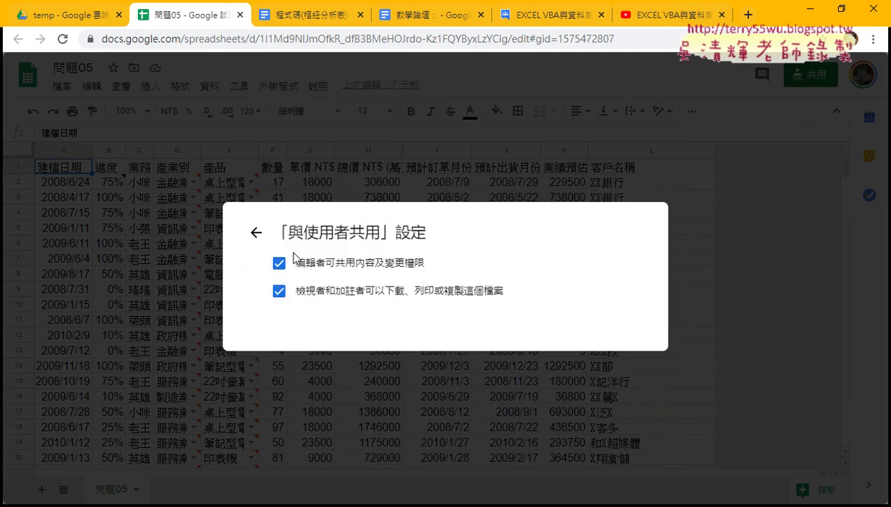
{"action": "left_click", "coordinate": [256, 231]}
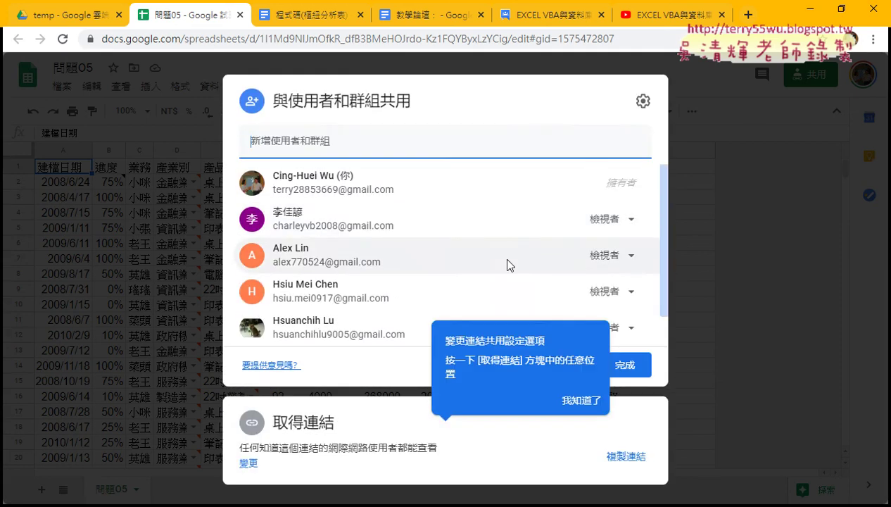
{"action": "left_click", "coordinate": [621, 229]}
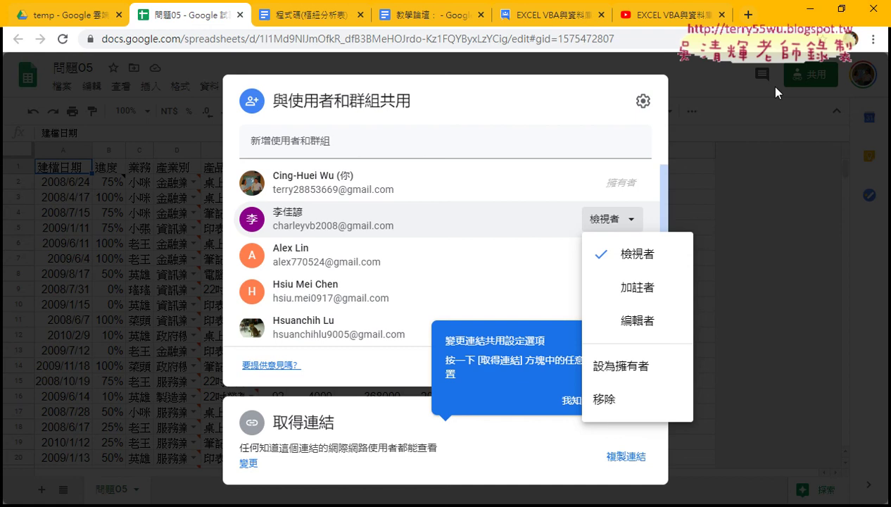
{"action": "left_click", "coordinate": [752, 112]}
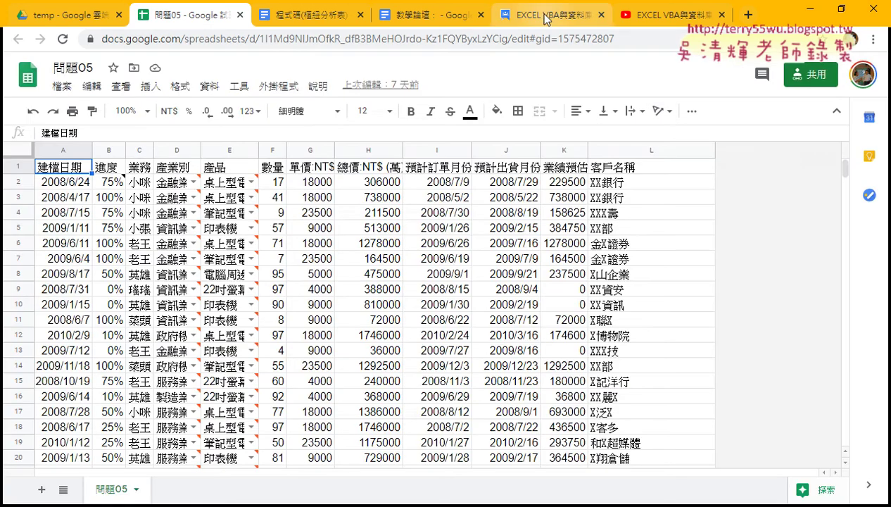
- Highlight '從雲端硬碟下載資料' in item 09, then open the (_上課資料)_109 folder in File Explorer
{"action": "left_click", "coordinate": [546, 20]}
{"action": "left_click_drag", "start_coordinate": [349, 264], "coordinate": [262, 266]}
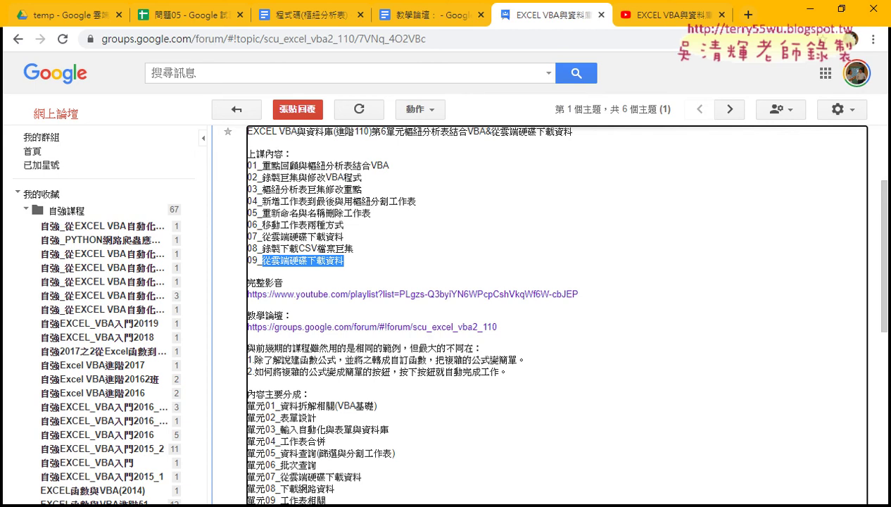
{"action": "key", "text": "alt+Tab"}
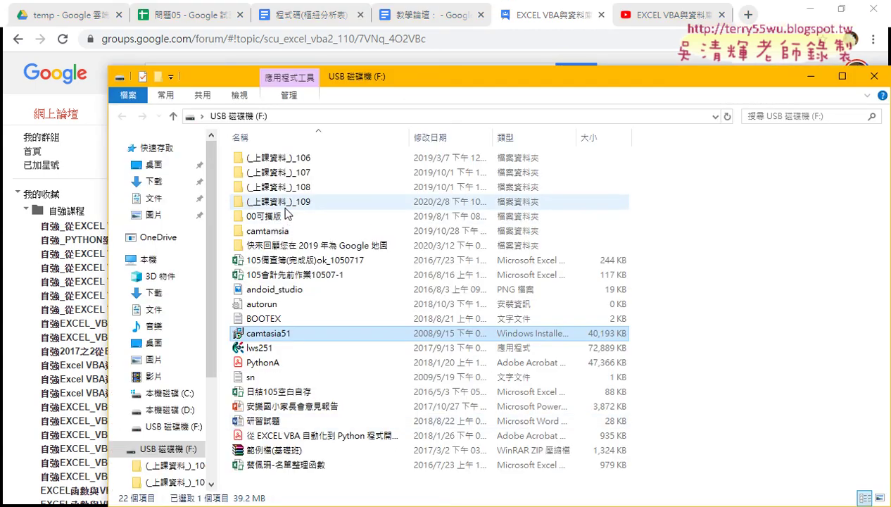
{"action": "double_click", "coordinate": [285, 204]}
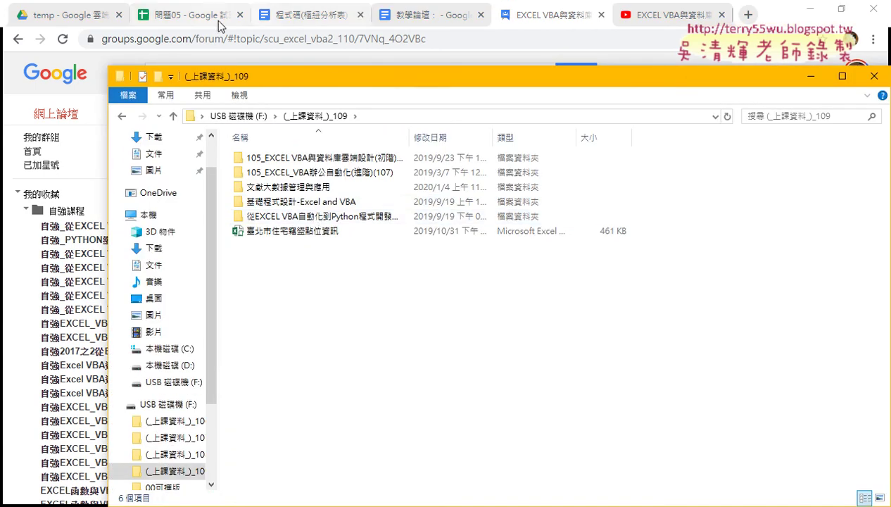
- Go back to the Drive 單元06 folder and open the 02_大樂特歷史資料下載 document
{"action": "left_click", "coordinate": [198, 14]}
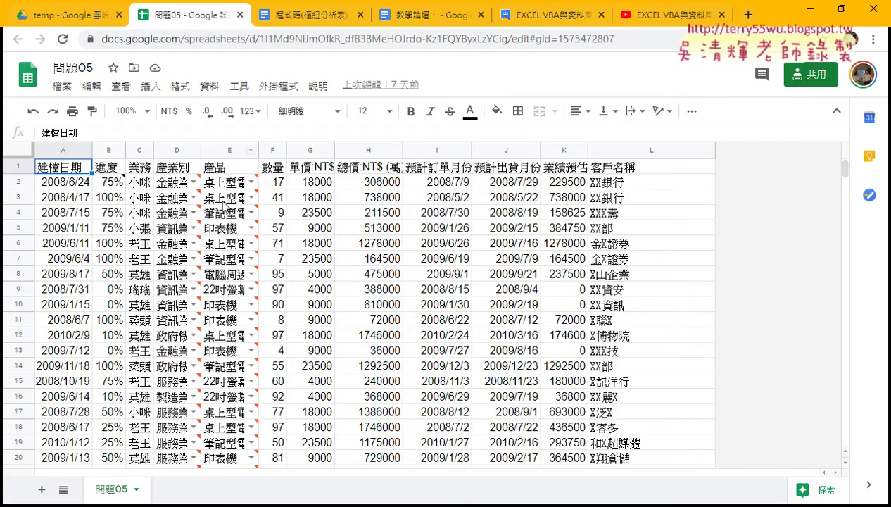
{"action": "left_click", "coordinate": [66, 18]}
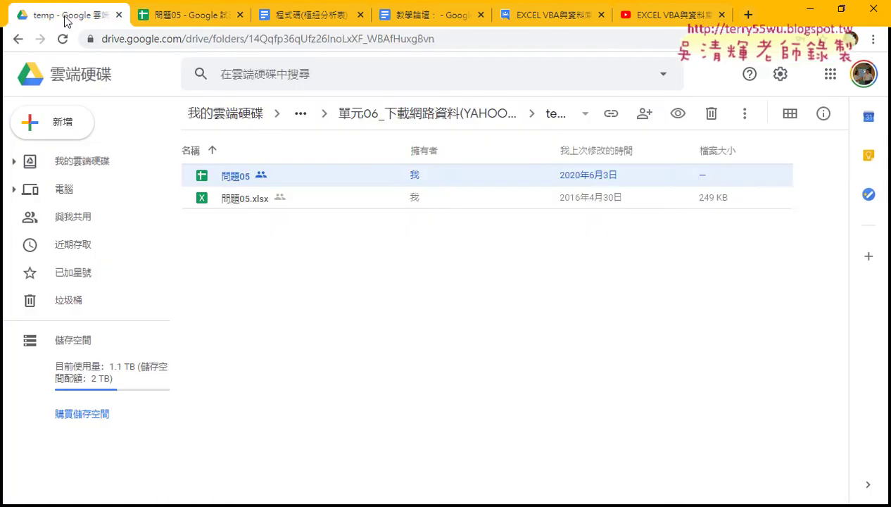
{"action": "left_click", "coordinate": [22, 40]}
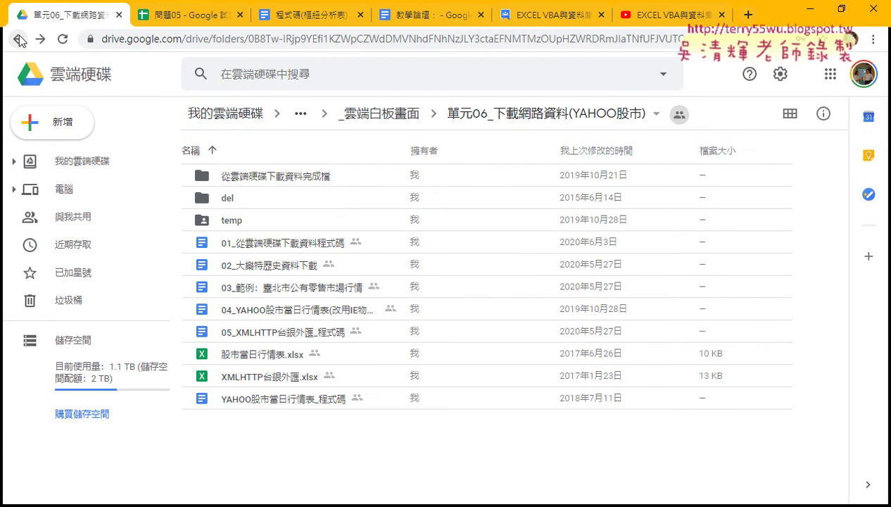
{"action": "left_click", "coordinate": [273, 266]}
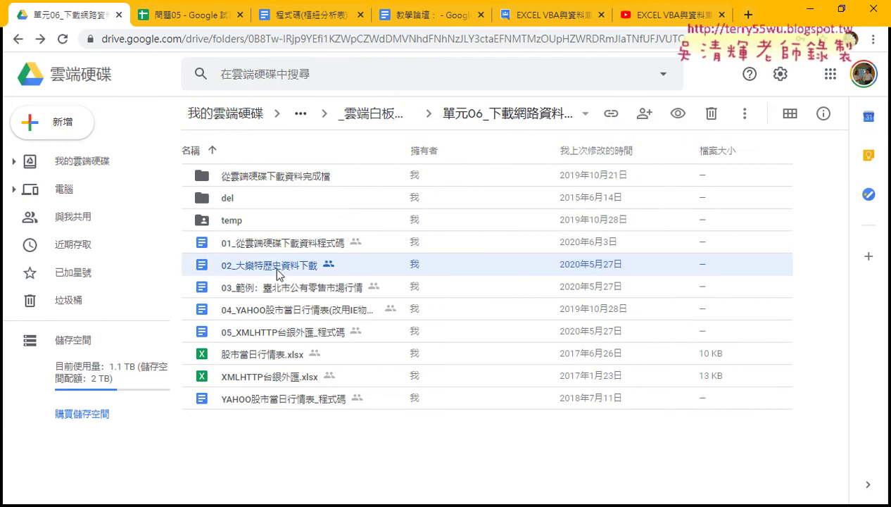
{"action": "double_click", "coordinate": [277, 270]}
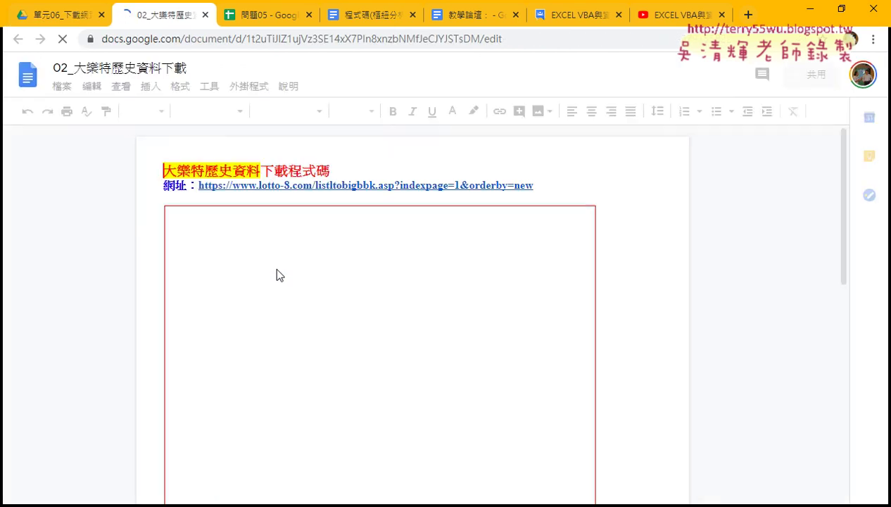
- Open the lotto-8.com 大樂透 draw-history page from the document's link and scroll through its draws
{"action": "left_click", "coordinate": [338, 187]}
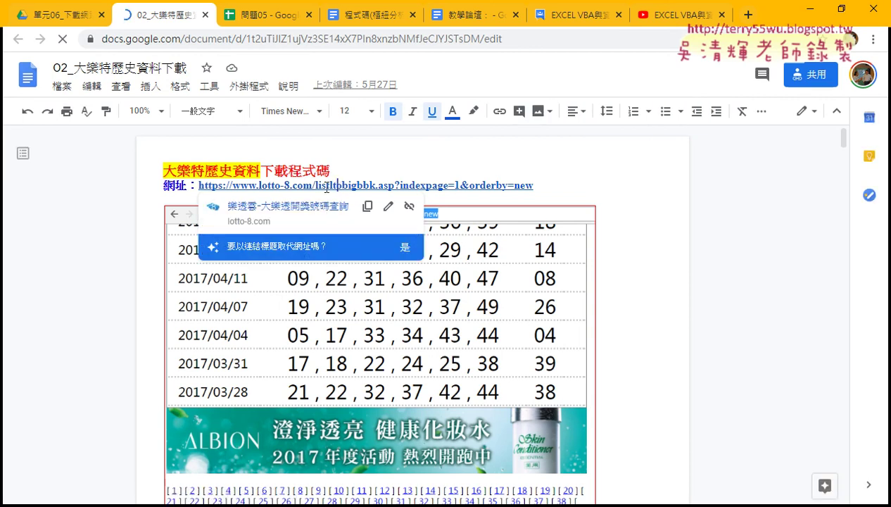
{"action": "left_click", "coordinate": [290, 205]}
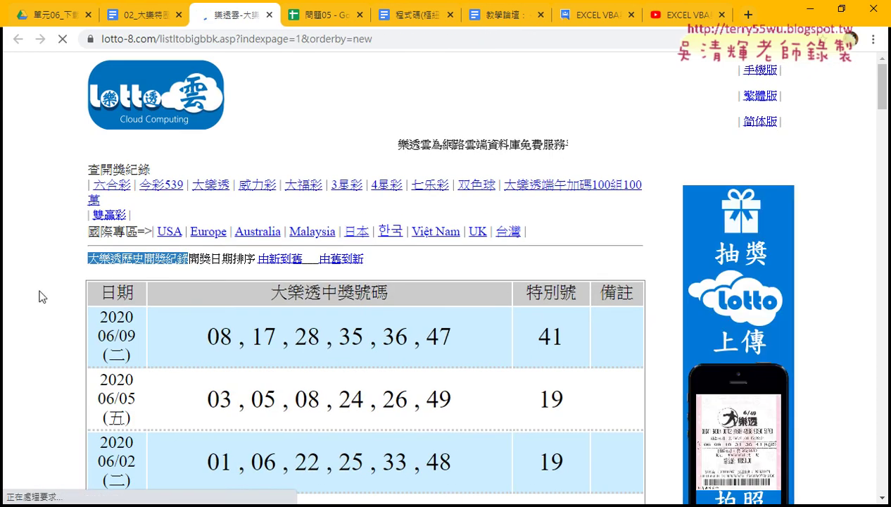
{"action": "scroll", "coordinate": [42, 296], "scroll_direction": "down", "scroll_amount": 5}
{"action": "scroll", "coordinate": [43, 296], "scroll_direction": "down", "scroll_amount": 5}
{"action": "scroll", "coordinate": [39, 294], "scroll_direction": "up", "scroll_amount": 15}
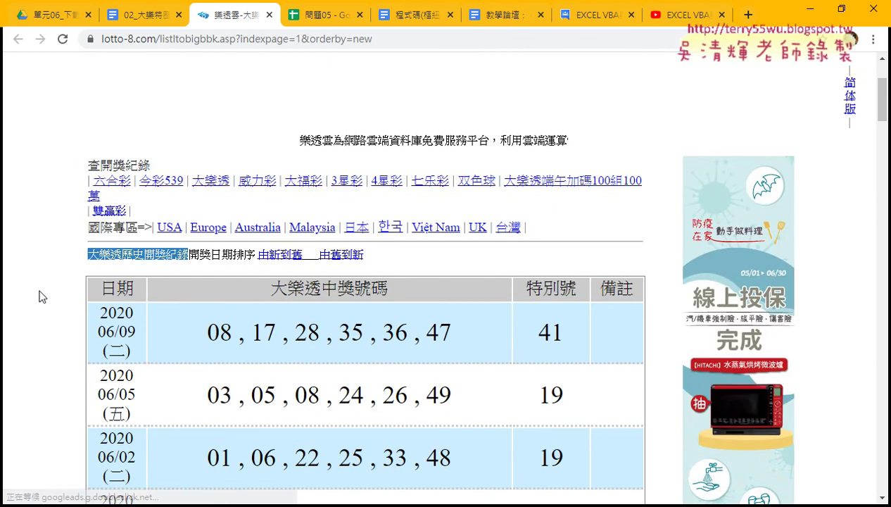
{"action": "scroll", "coordinate": [151, 345], "scroll_direction": "down", "scroll_amount": 3}
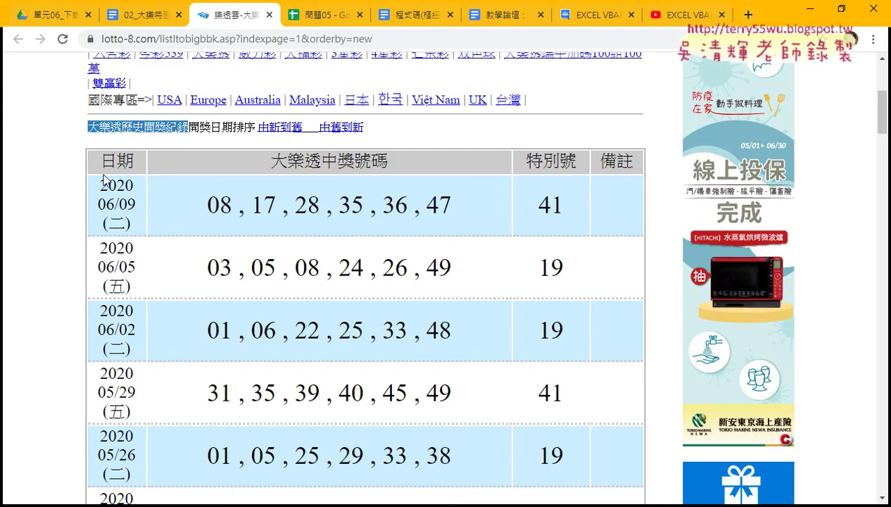
{"action": "left_click", "coordinate": [279, 40]}
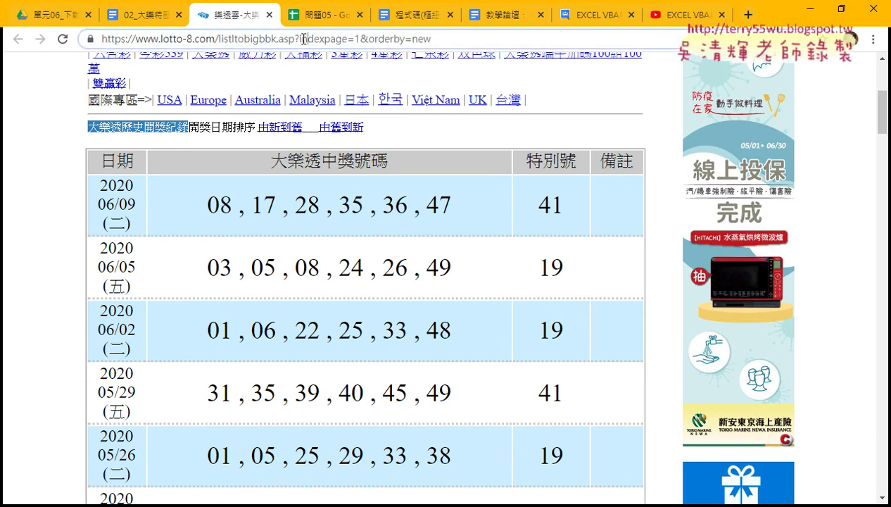
{"action": "left_click_drag", "start_coordinate": [293, 39], "coordinate": [95, 39]}
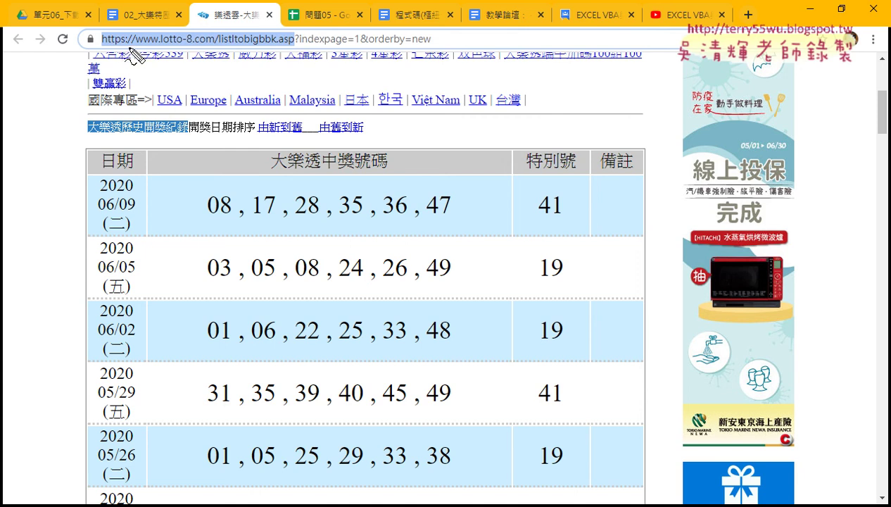
{"action": "left_click_drag", "start_coordinate": [101, 47], "coordinate": [122, 47]}
{"action": "mouse_move", "coordinate": [127, 47]}
{"action": "left_mouse_down"}
{"action": "mouse_move", "coordinate": [210, 47]}
{"action": "mouse_move", "coordinate": [222, 29]}
{"action": "mouse_move", "coordinate": [274, 48]}
{"action": "mouse_move", "coordinate": [301, 44]}
{"action": "left_mouse_up"}
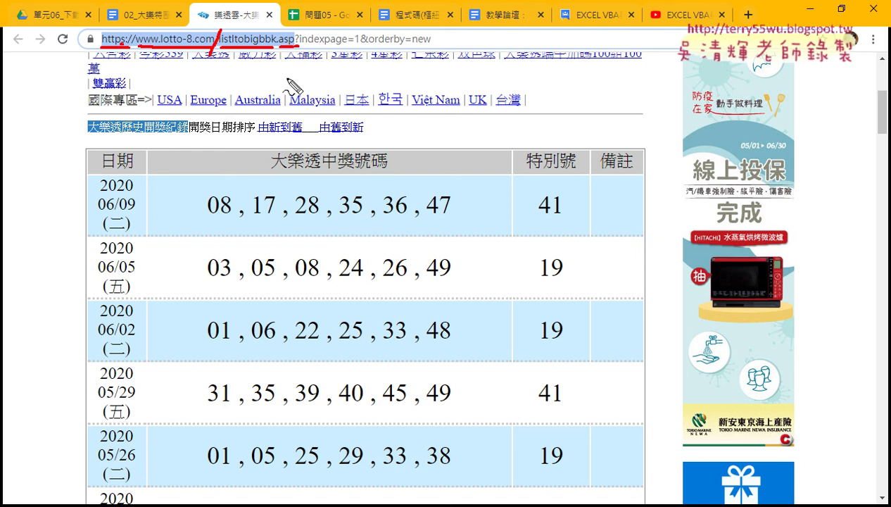
{"action": "left_click_drag", "start_coordinate": [286, 68], "coordinate": [289, 111]}
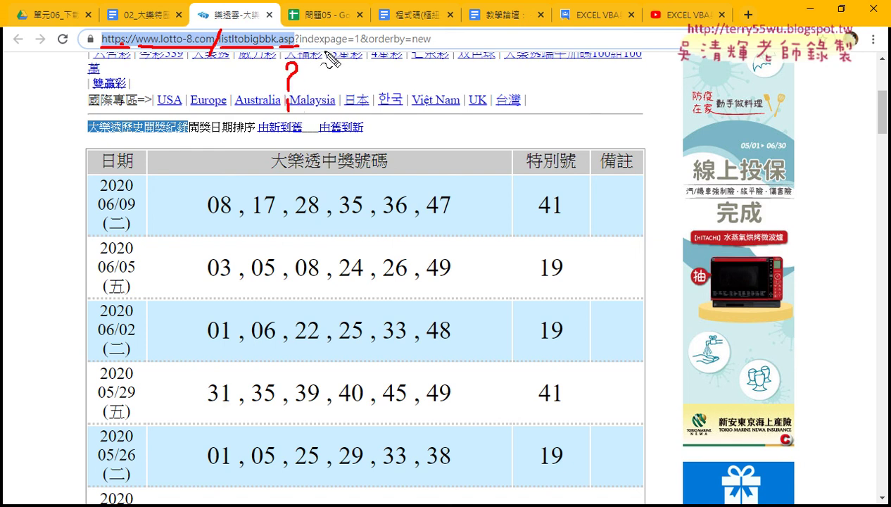
{"action": "left_click_drag", "start_coordinate": [297, 45], "coordinate": [304, 46]}
{"action": "left_click_drag", "start_coordinate": [309, 46], "coordinate": [431, 46]}
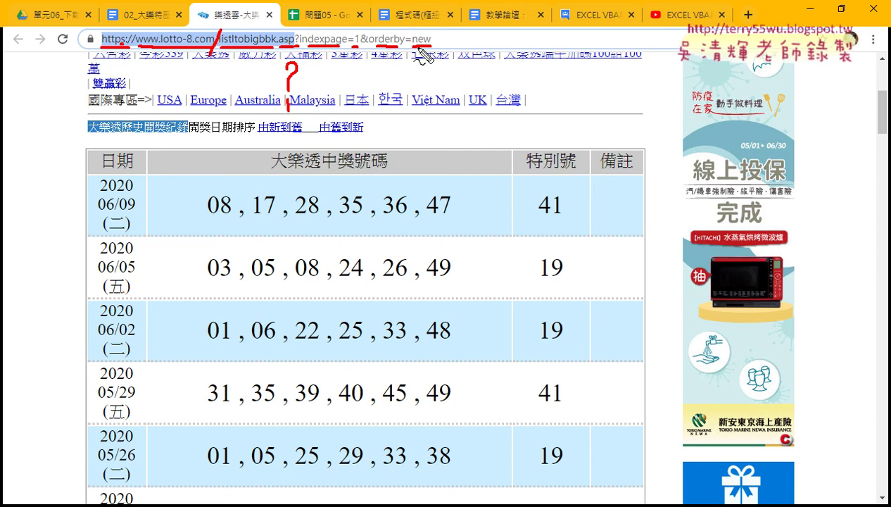
{"action": "key", "text": "Escape"}
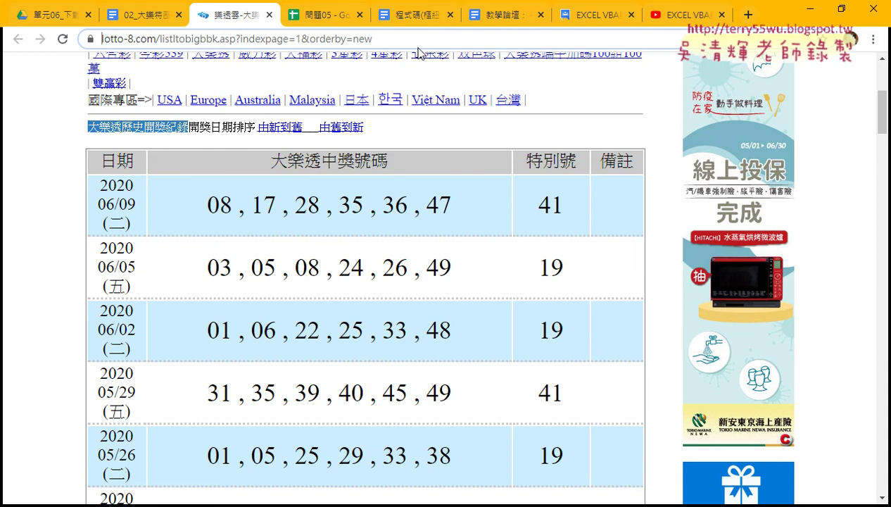
- Highlight the first draw row, then go to page 2 of the draw history
{"action": "mouse_move", "coordinate": [98, 180]}
{"action": "left_mouse_down"}
{"action": "mouse_move", "coordinate": [252, 206]}
{"action": "mouse_move", "coordinate": [583, 214]}
{"action": "left_mouse_up"}
{"action": "scroll", "coordinate": [296, 296], "scroll_direction": "down", "scroll_amount": 5}
{"action": "scroll", "coordinate": [291, 303], "scroll_direction": "down", "scroll_amount": 7}
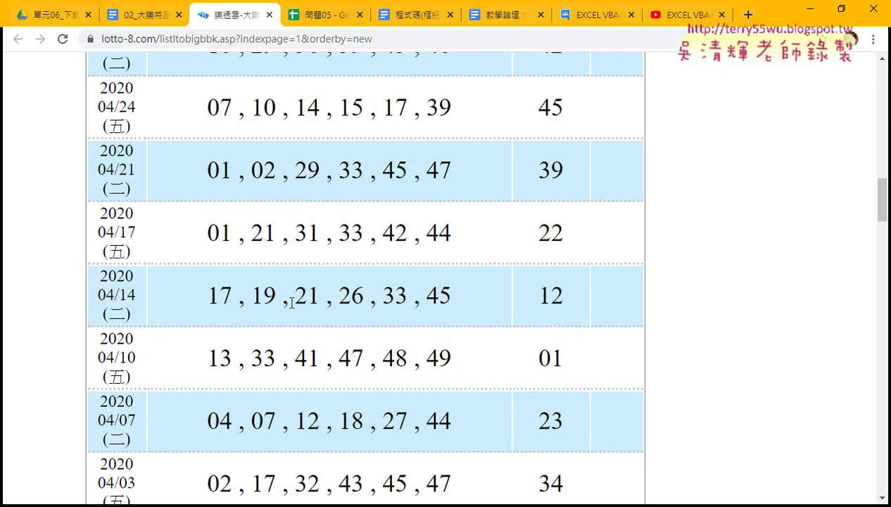
{"action": "scroll", "coordinate": [292, 304], "scroll_direction": "down", "scroll_amount": 10}
{"action": "scroll", "coordinate": [292, 304], "scroll_direction": "down", "scroll_amount": 4}
{"action": "scroll", "coordinate": [292, 303], "scroll_direction": "down", "scroll_amount": 3}
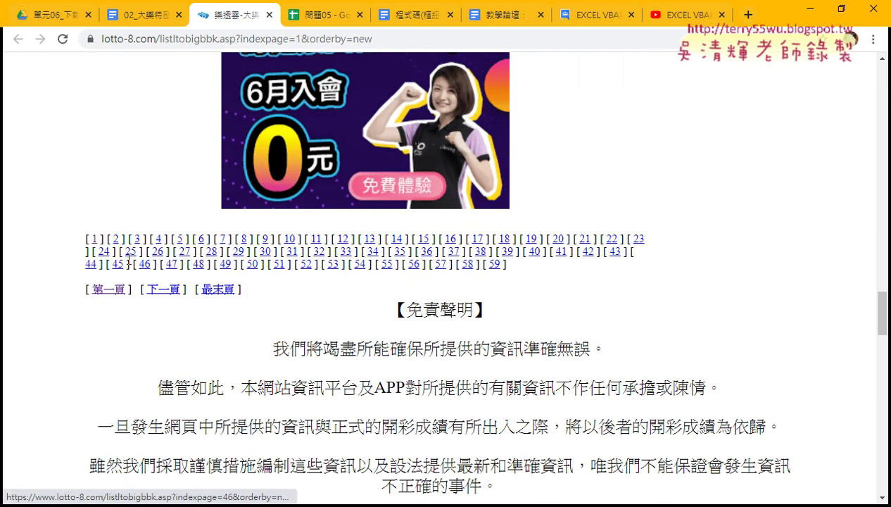
{"action": "left_click", "coordinate": [116, 243]}
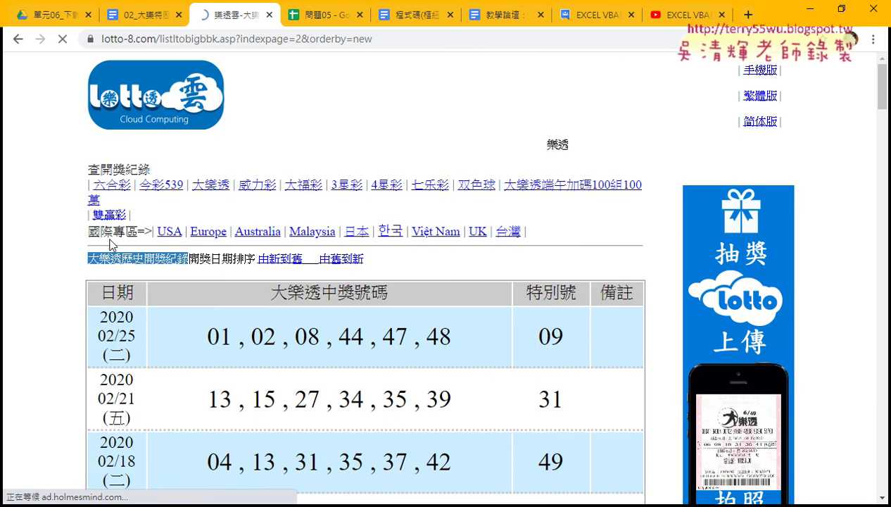
- Pick out the page number 2 in the page's address
{"action": "left_click", "coordinate": [296, 39]}
{"action": "left_click", "coordinate": [300, 41]}
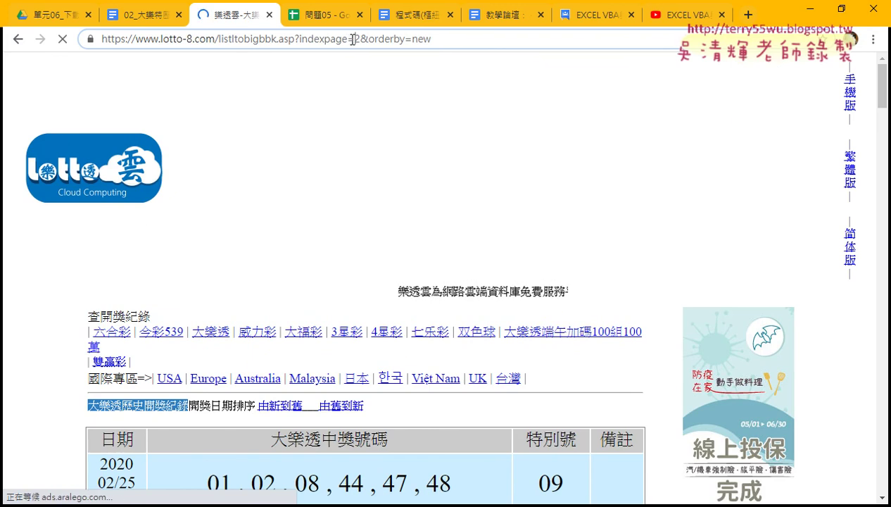
{"action": "double_click", "coordinate": [358, 40]}
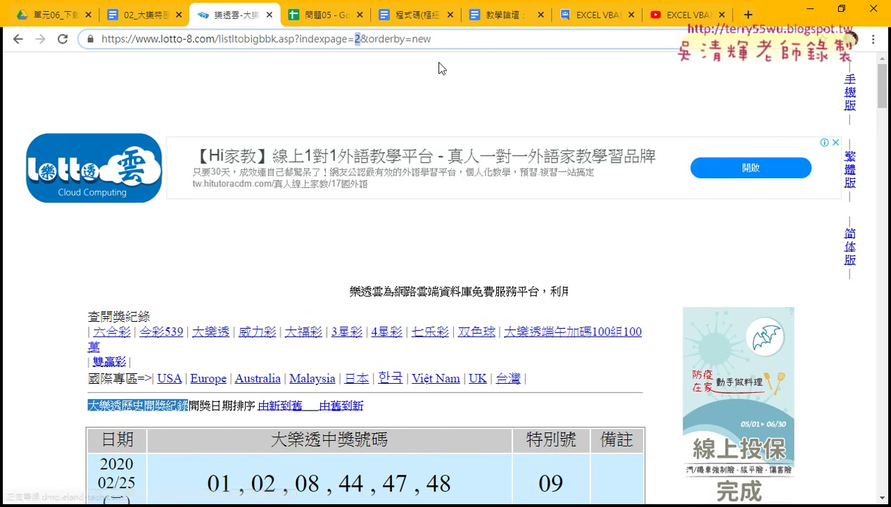
- Jump to the last page, 59, listing February 2004 draws, then bring up the Start menu
{"action": "scroll", "coordinate": [5, 294], "scroll_direction": "down", "scroll_amount": 10}
{"action": "scroll", "coordinate": [4, 295], "scroll_direction": "down", "scroll_amount": 8}
{"action": "scroll", "coordinate": [3, 294], "scroll_direction": "down", "scroll_amount": 6}
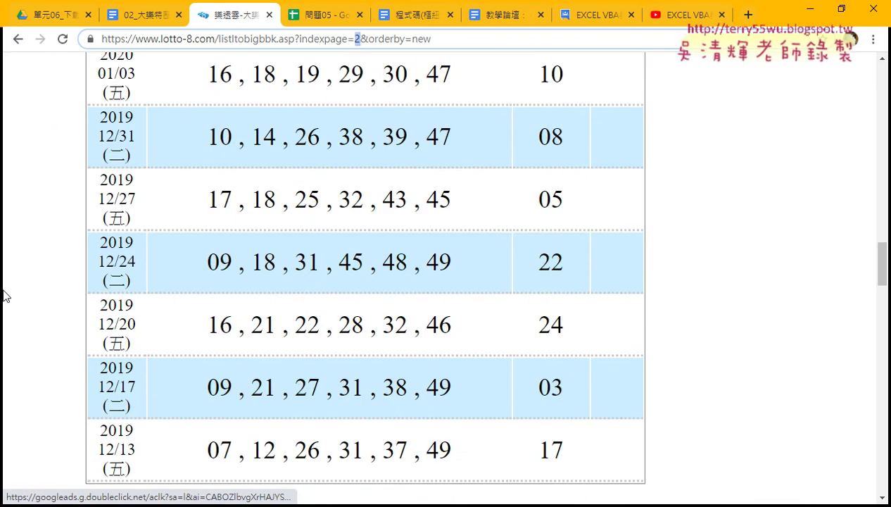
{"action": "scroll", "coordinate": [3, 294], "scroll_direction": "down", "scroll_amount": 10}
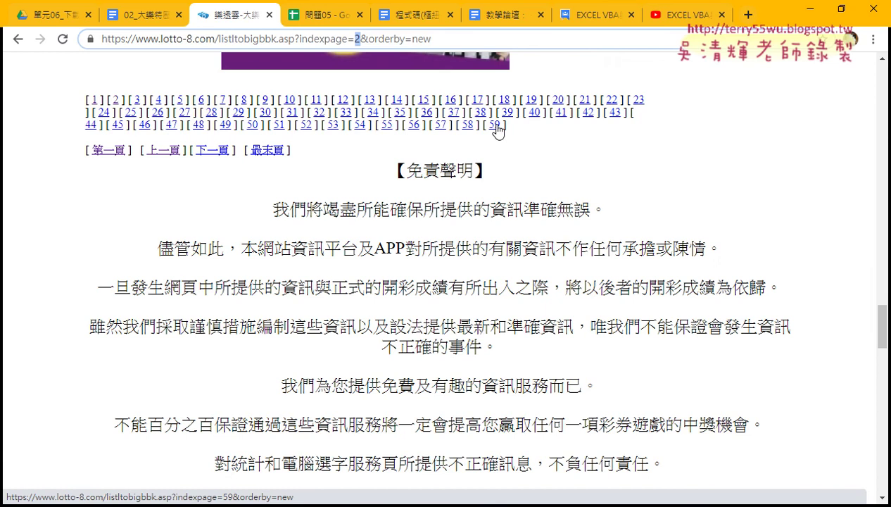
{"action": "left_click", "coordinate": [496, 125]}
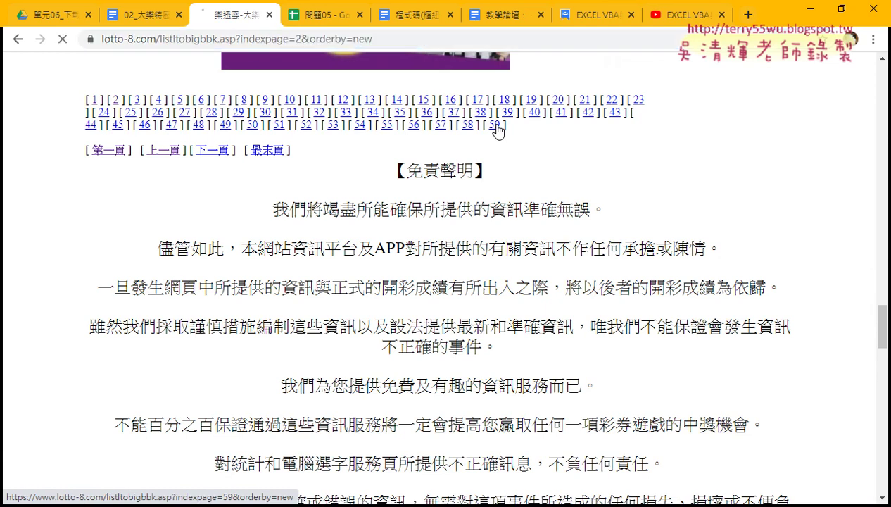
{"action": "scroll", "coordinate": [101, 296], "scroll_direction": "down", "scroll_amount": 2}
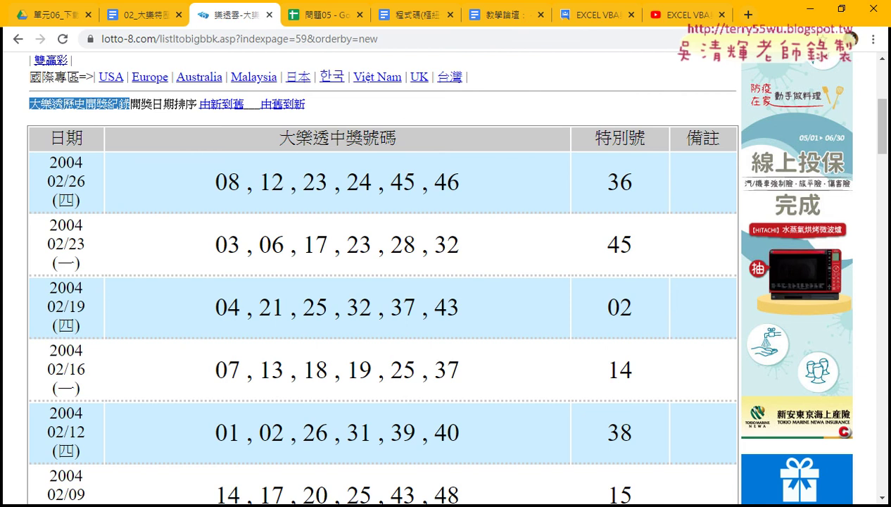
{"action": "key", "text": "super"}
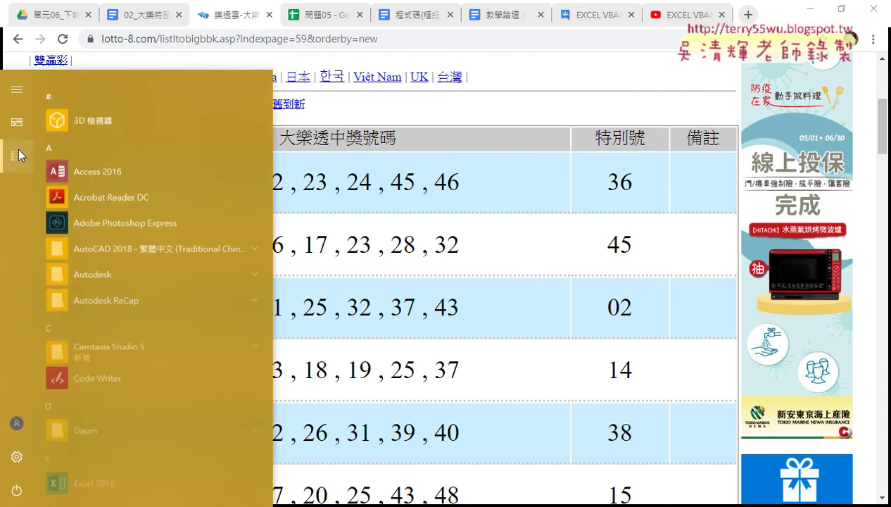
- Launch Excel 2016 into a blank workbook and show the Data tab's From Text command
{"action": "left_click", "coordinate": [157, 451]}
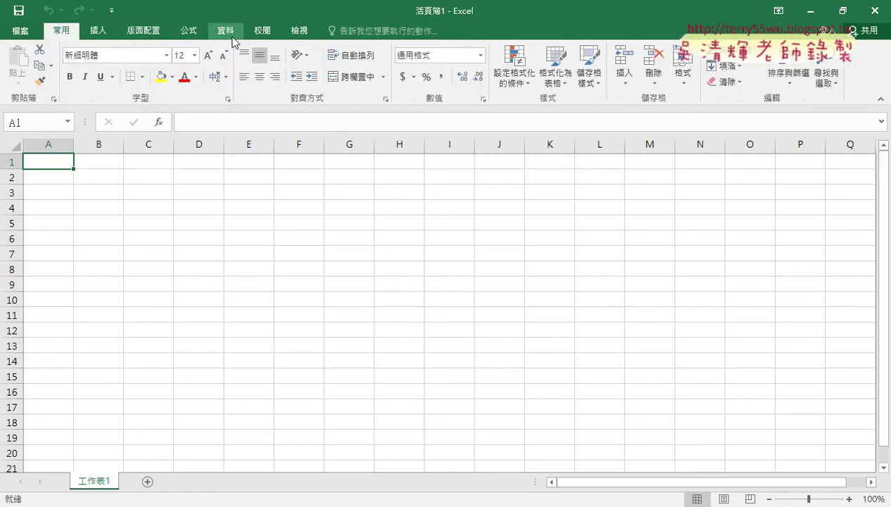
{"action": "left_click", "coordinate": [226, 32]}
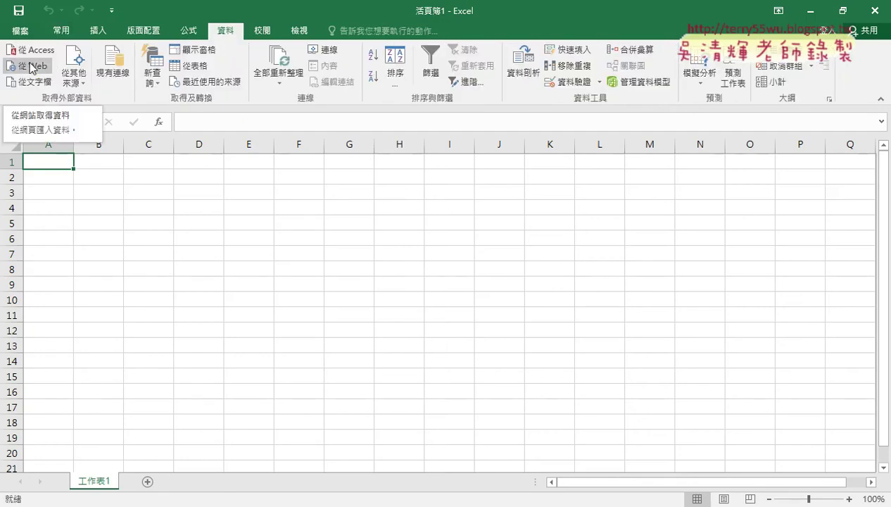
{"action": "left_click", "coordinate": [31, 84]}
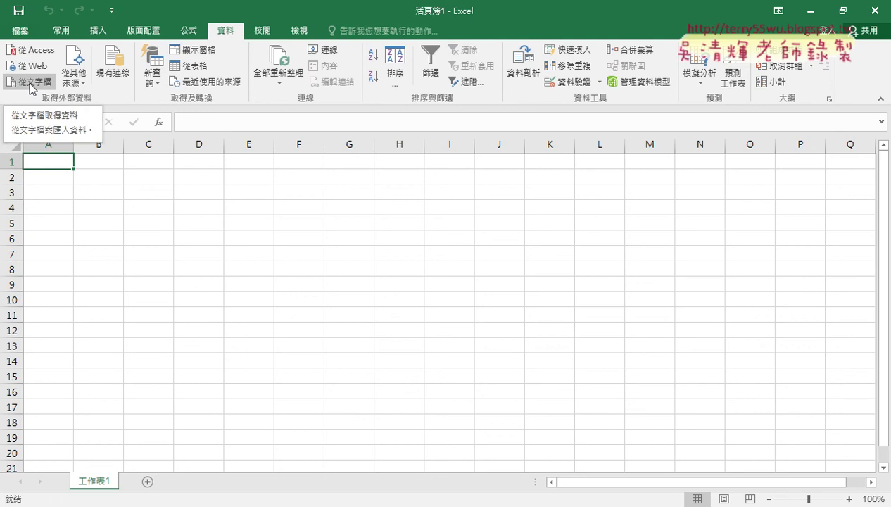
{"action": "left_click", "coordinate": [31, 86]}
- Circle the From Text and From Web commands, adding arrows and a note above the sheet
{"action": "left_click_drag", "start_coordinate": [31, 85], "coordinate": [65, 84]}
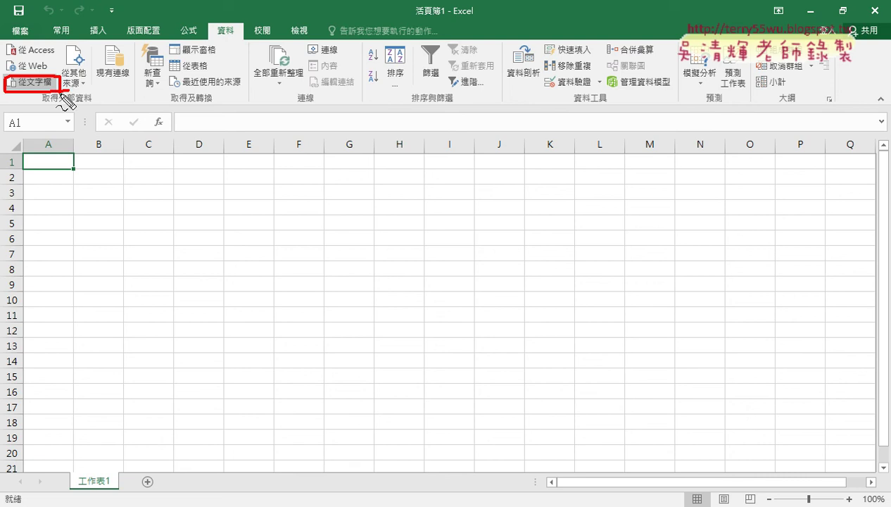
{"action": "mouse_move", "coordinate": [62, 78]}
{"action": "left_mouse_down"}
{"action": "mouse_move", "coordinate": [16, 76]}
{"action": "mouse_move", "coordinate": [55, 62]}
{"action": "left_mouse_up"}
{"action": "mouse_move", "coordinate": [125, 29]}
{"action": "left_mouse_down"}
{"action": "mouse_move", "coordinate": [80, 53]}
{"action": "mouse_move", "coordinate": [57, 54]}
{"action": "mouse_move", "coordinate": [79, 49]}
{"action": "left_mouse_up"}
{"action": "mouse_move", "coordinate": [165, 107]}
{"action": "left_mouse_down"}
{"action": "mouse_move", "coordinate": [59, 90]}
{"action": "mouse_move", "coordinate": [85, 85]}
{"action": "left_mouse_up"}
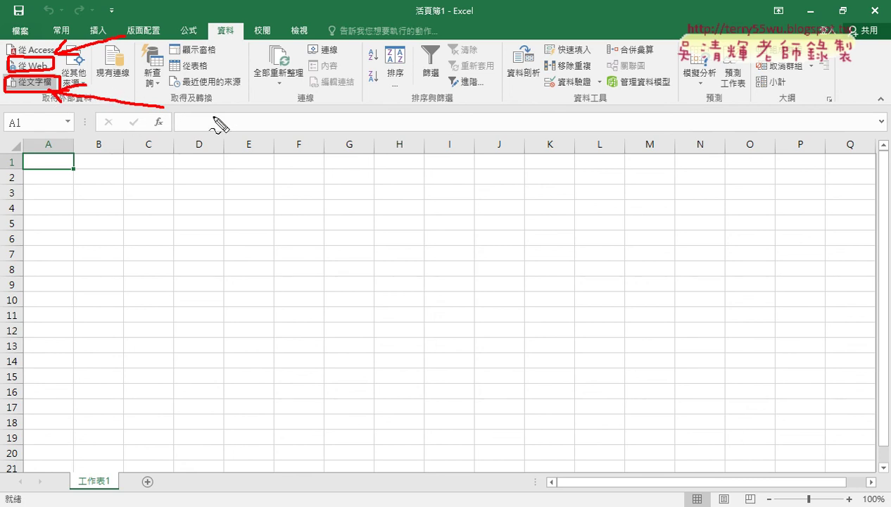
{"action": "mouse_move", "coordinate": [210, 109]}
{"action": "left_mouse_down"}
{"action": "mouse_move", "coordinate": [214, 124]}
{"action": "mouse_move", "coordinate": [267, 103]}
{"action": "mouse_move", "coordinate": [321, 106]}
{"action": "mouse_move", "coordinate": [322, 126]}
{"action": "mouse_move", "coordinate": [344, 135]}
{"action": "mouse_move", "coordinate": [325, 135]}
{"action": "mouse_move", "coordinate": [365, 111]}
{"action": "mouse_move", "coordinate": [367, 129]}
{"action": "left_mouse_up"}
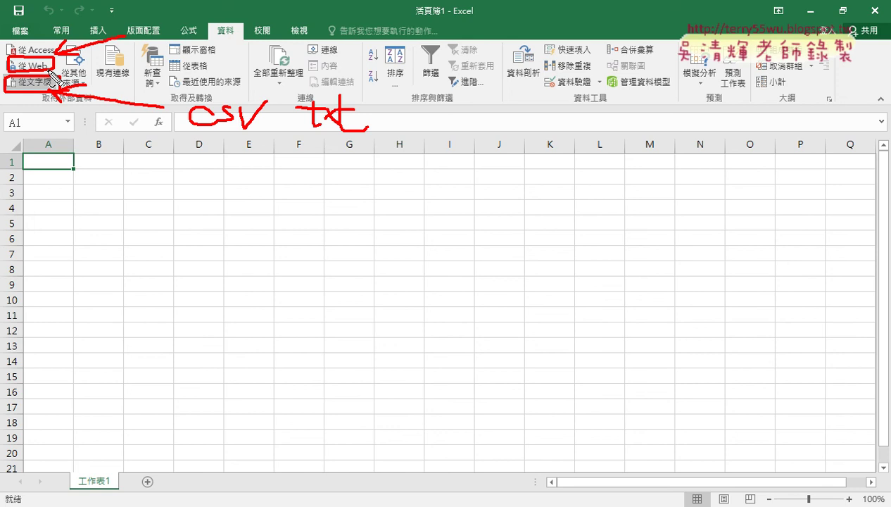
{"action": "key", "text": "Escape"}
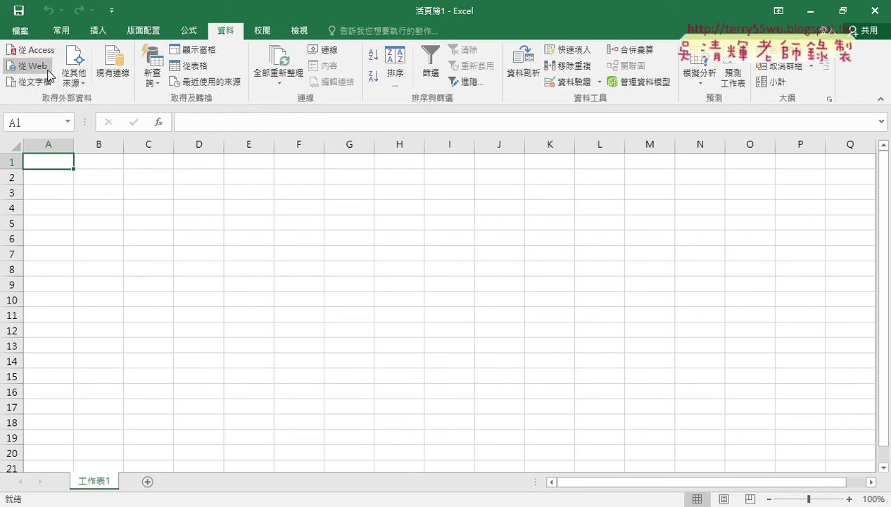
- Start a From Web query, copy the lotto-8.com page-1 address in Chrome, and return to Excel
{"action": "left_click", "coordinate": [42, 70]}
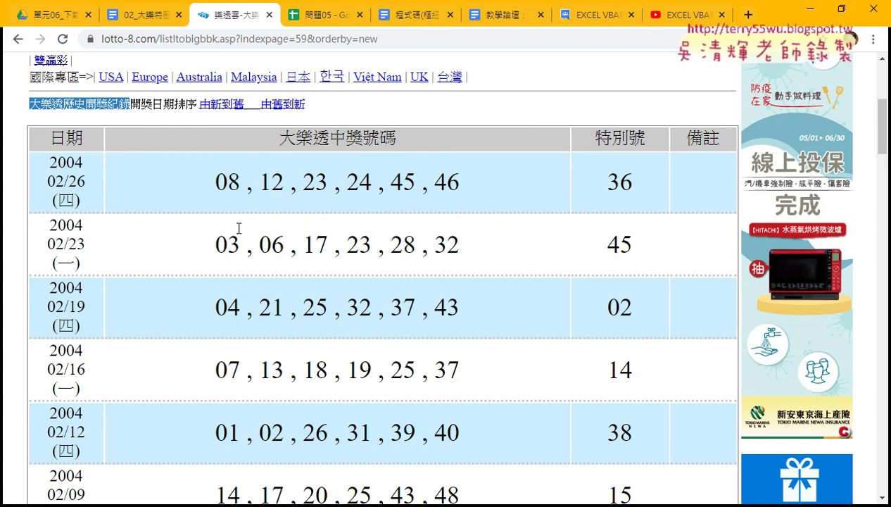
{"action": "left_click", "coordinate": [19, 43]}
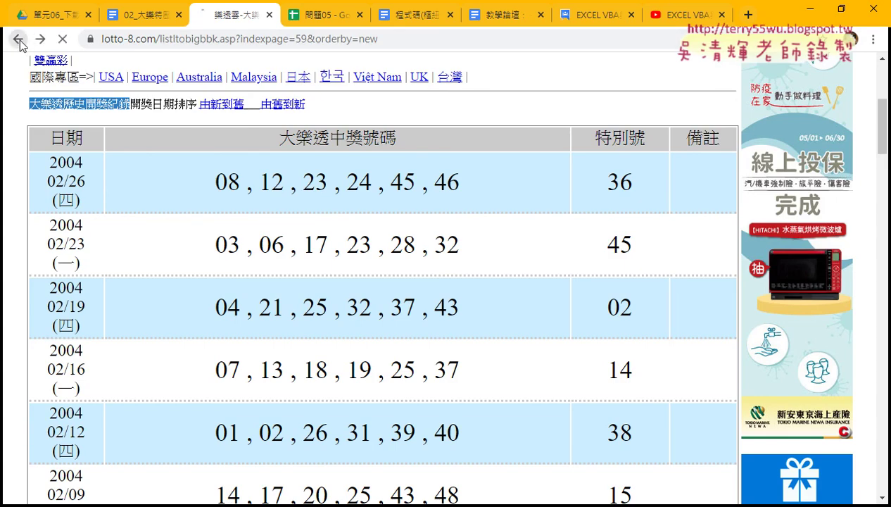
{"action": "left_click", "coordinate": [293, 43]}
{"action": "right_click", "coordinate": [333, 42]}
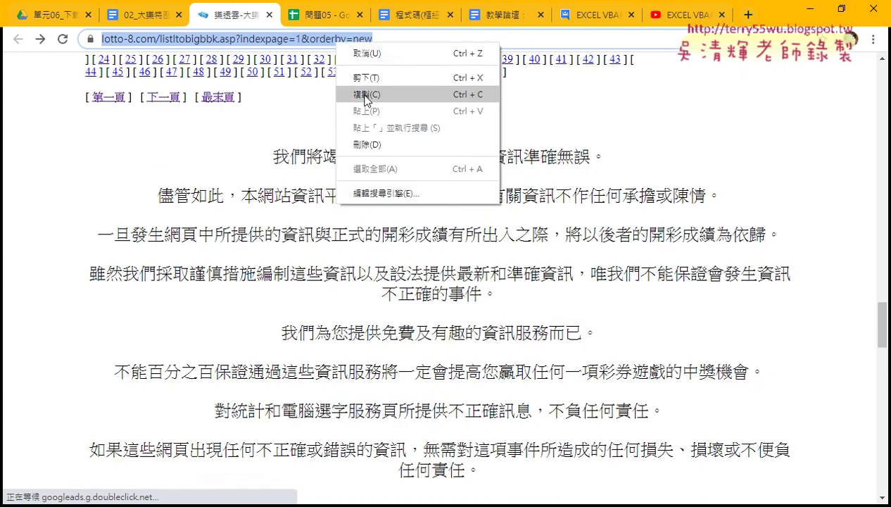
{"action": "left_click", "coordinate": [365, 96]}
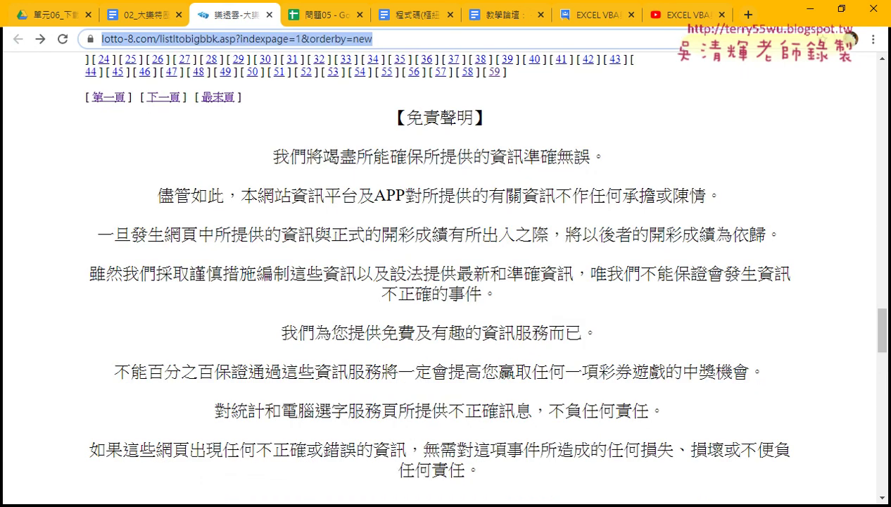
{"action": "key", "text": "alt+Tab"}
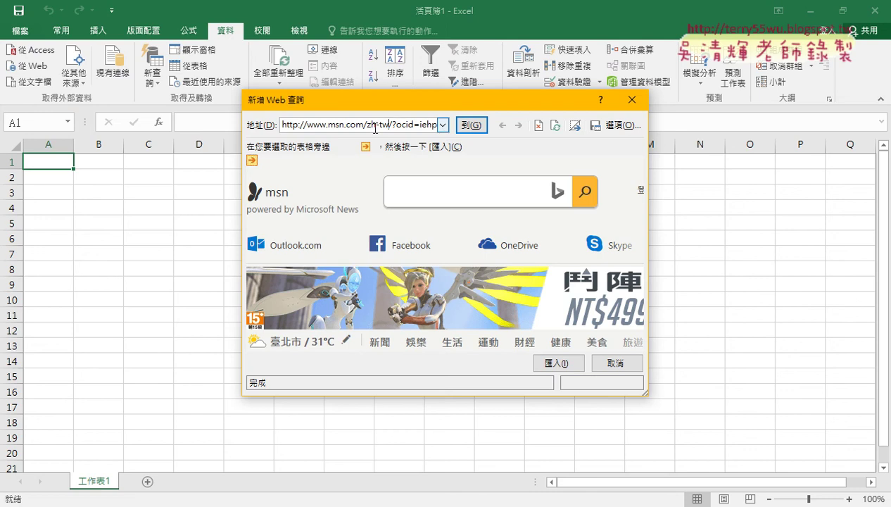
- Replace the query's Address with the pasted lotto-8.com listltobigbbk.asp URL and load it
{"action": "left_click_drag", "start_coordinate": [282, 125], "coordinate": [480, 125]}
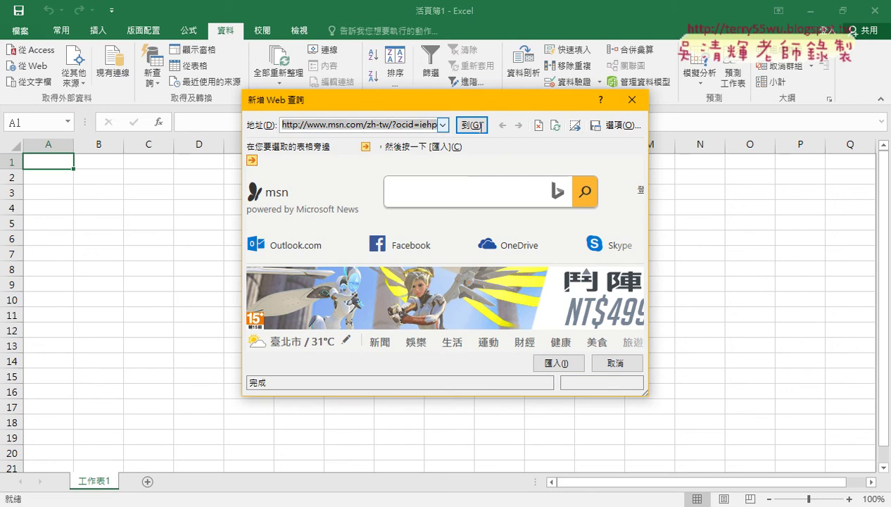
{"action": "key", "text": "ctrl+v"}
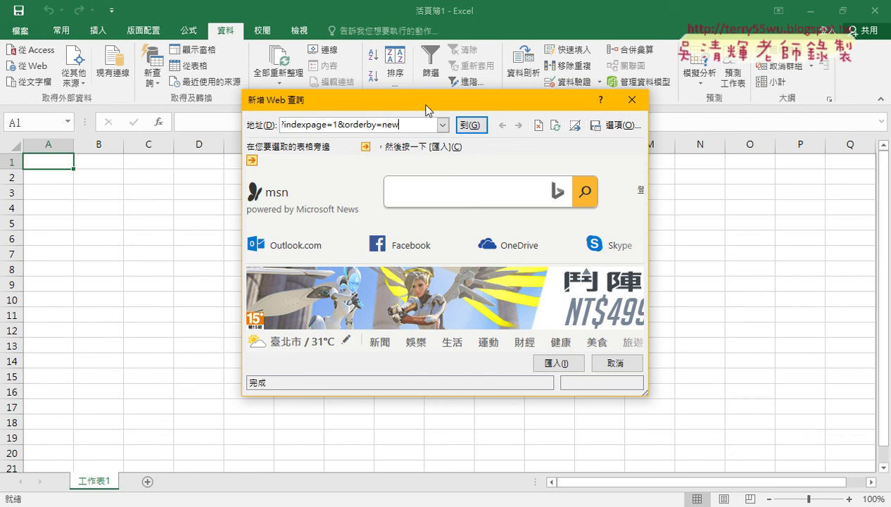
{"action": "left_click_drag", "start_coordinate": [425, 101], "coordinate": [302, 102]}
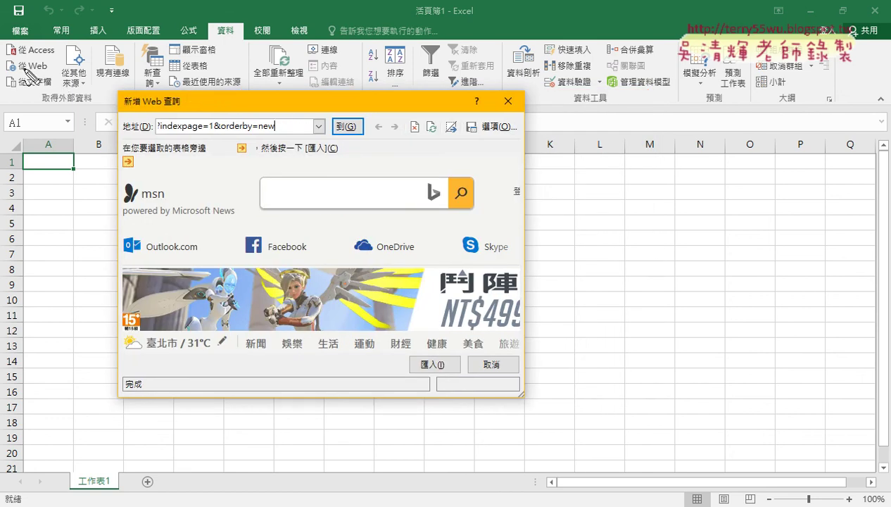
{"action": "left_click_drag", "start_coordinate": [50, 62], "coordinate": [281, 125]}
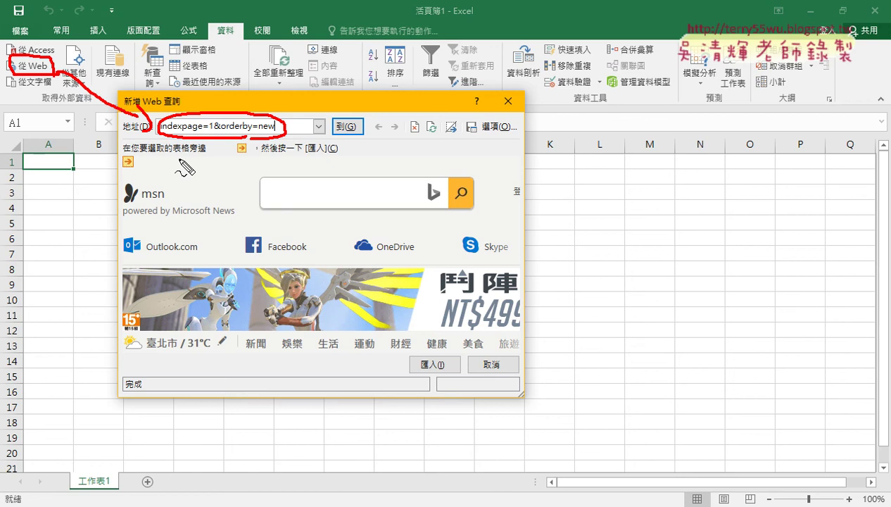
{"action": "key", "text": "Escape"}
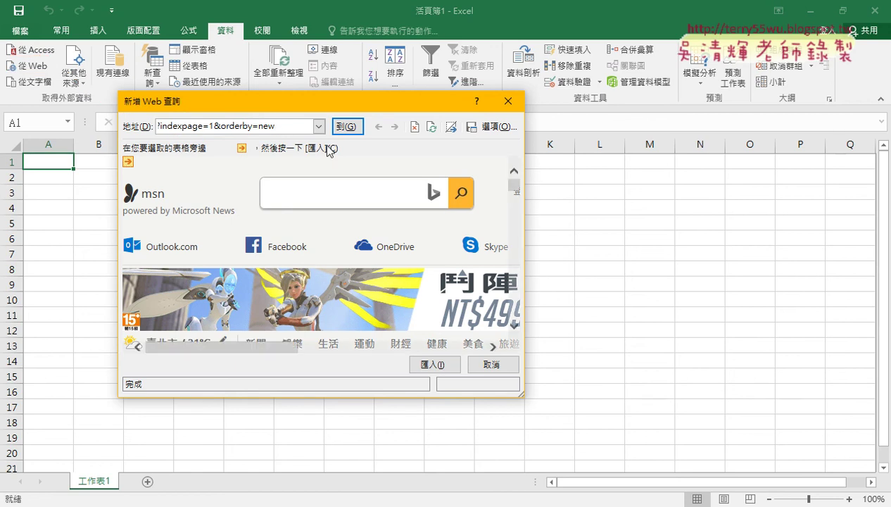
{"action": "left_click", "coordinate": [348, 126]}
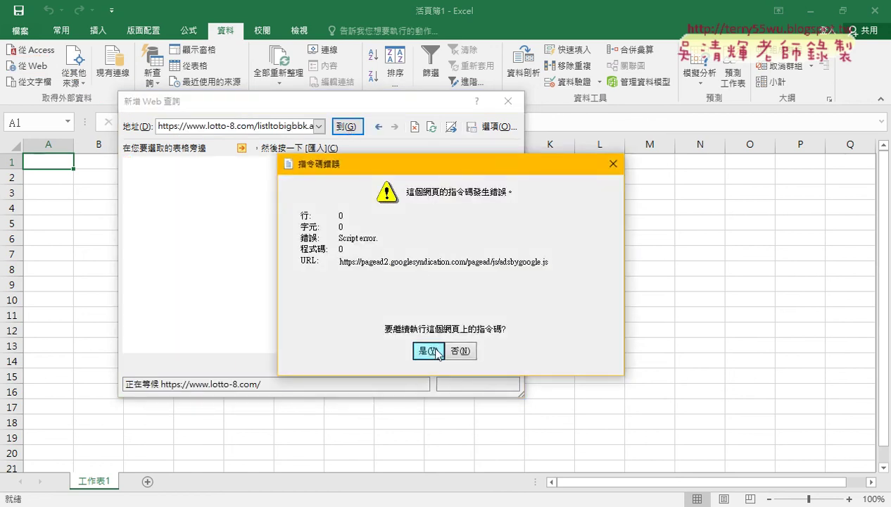
- Answer 是(Y) to every script-error prompt, then move the web query window up and enlarge it
{"action": "left_click", "coordinate": [435, 352]}
{"action": "left_click", "coordinate": [434, 352]}
{"action": "left_click", "coordinate": [432, 352]}
{"action": "left_click", "coordinate": [431, 352]}
{"action": "left_click", "coordinate": [429, 353]}
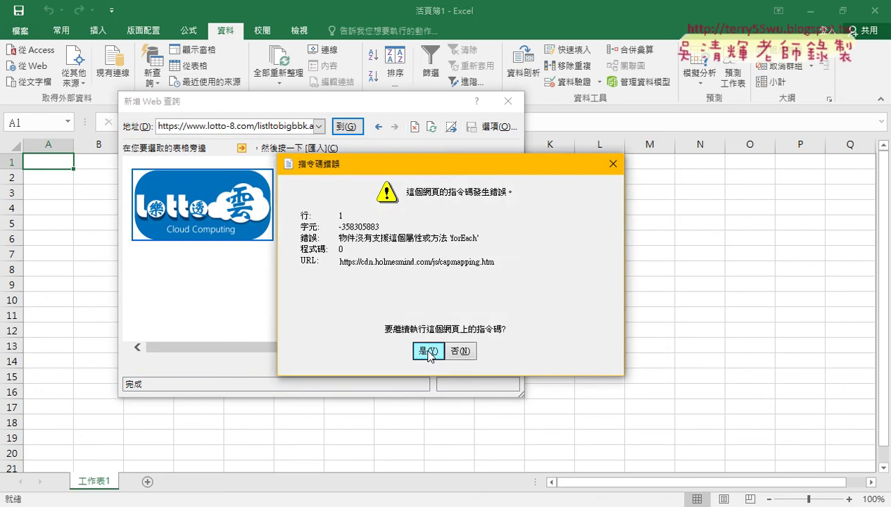
{"action": "left_click", "coordinate": [429, 352]}
{"action": "left_click", "coordinate": [429, 352]}
{"action": "left_click", "coordinate": [429, 352]}
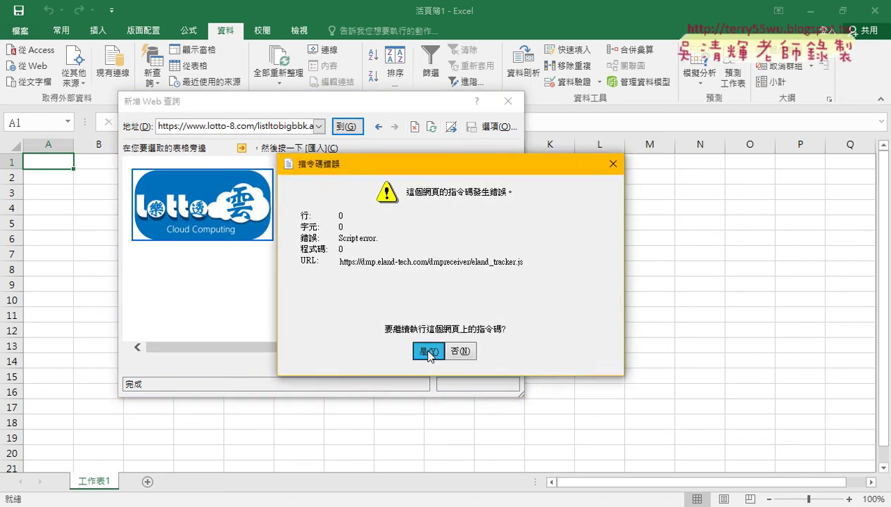
{"action": "left_click", "coordinate": [429, 351]}
{"action": "left_click", "coordinate": [429, 351]}
{"action": "left_click", "coordinate": [429, 351]}
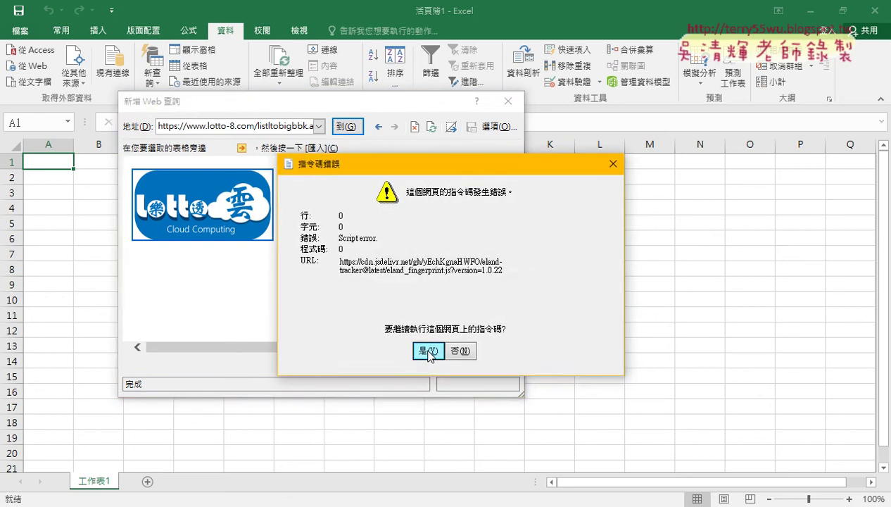
{"action": "left_click", "coordinate": [429, 351]}
{"action": "left_click_drag", "start_coordinate": [414, 111], "coordinate": [413, 54]}
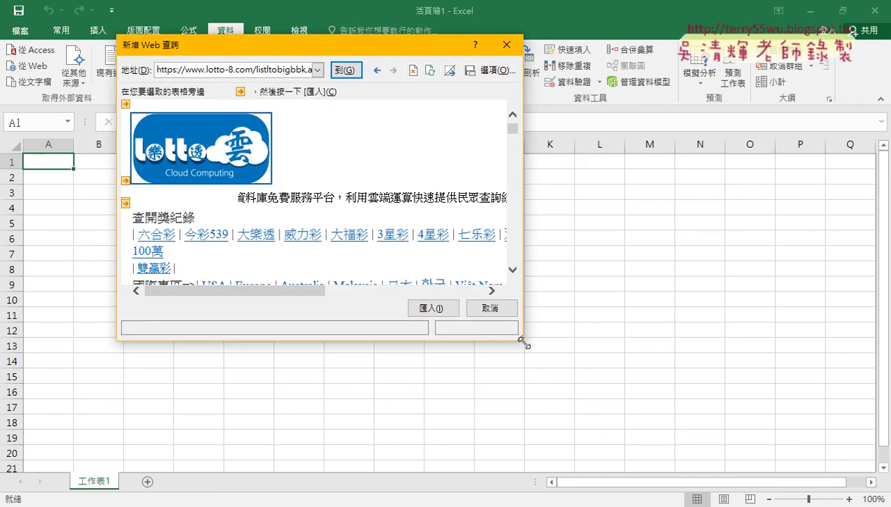
{"action": "left_click_drag", "start_coordinate": [524, 343], "coordinate": [782, 497]}
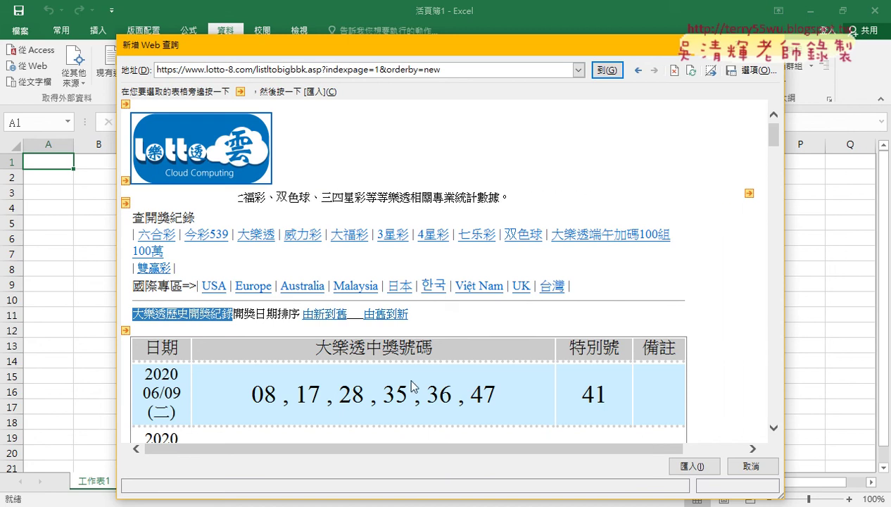
- Mark the draw-history table's arrow and import it into the sheet at =$A$1
{"action": "scroll", "coordinate": [412, 386], "scroll_direction": "down", "scroll_amount": 3}
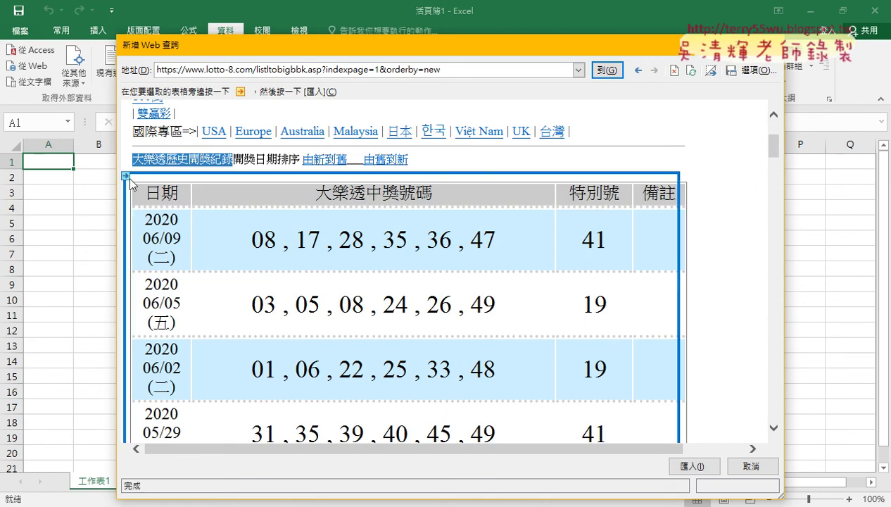
{"action": "left_click", "coordinate": [128, 177]}
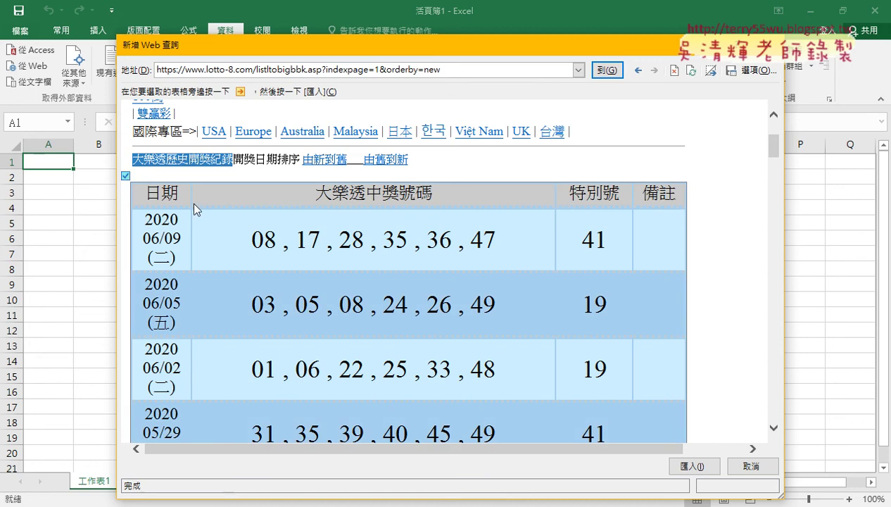
{"action": "left_click", "coordinate": [691, 466]}
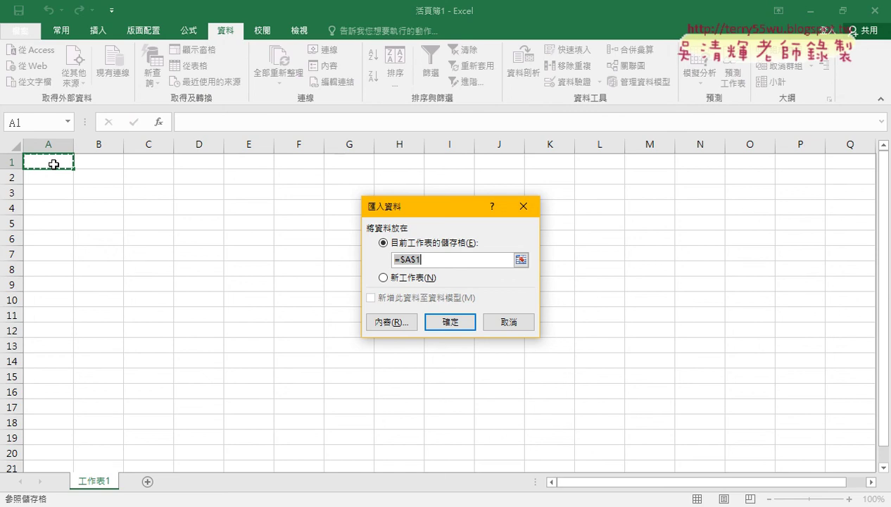
{"action": "left_click", "coordinate": [450, 324]}
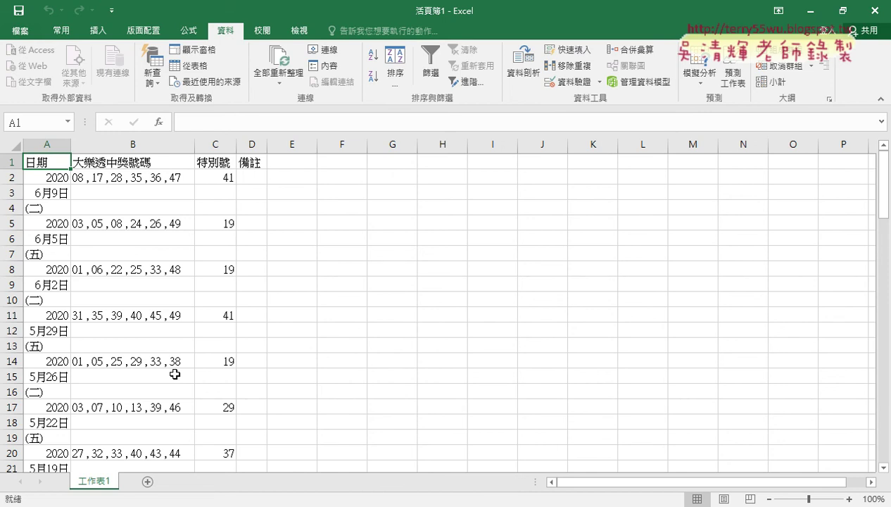
{"action": "left_click", "coordinate": [62, 162]}
{"action": "key", "text": "ctrl+Down"}
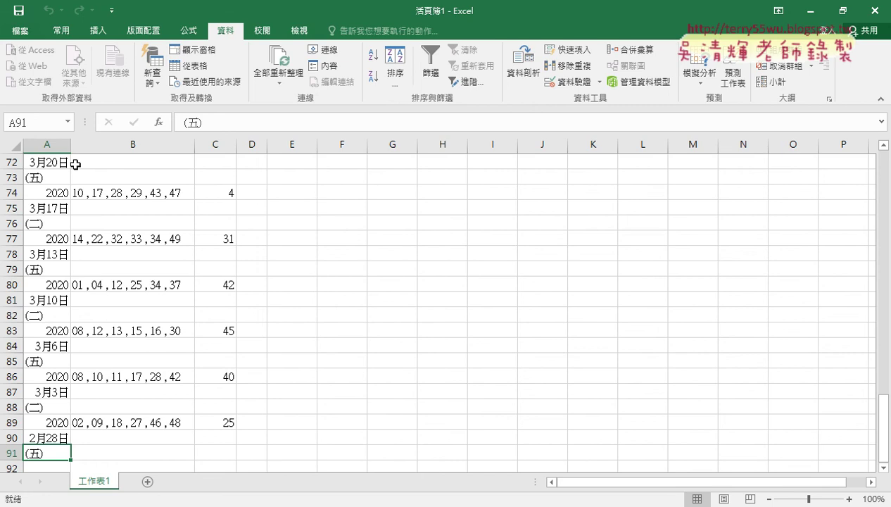
{"action": "key", "text": "Down"}
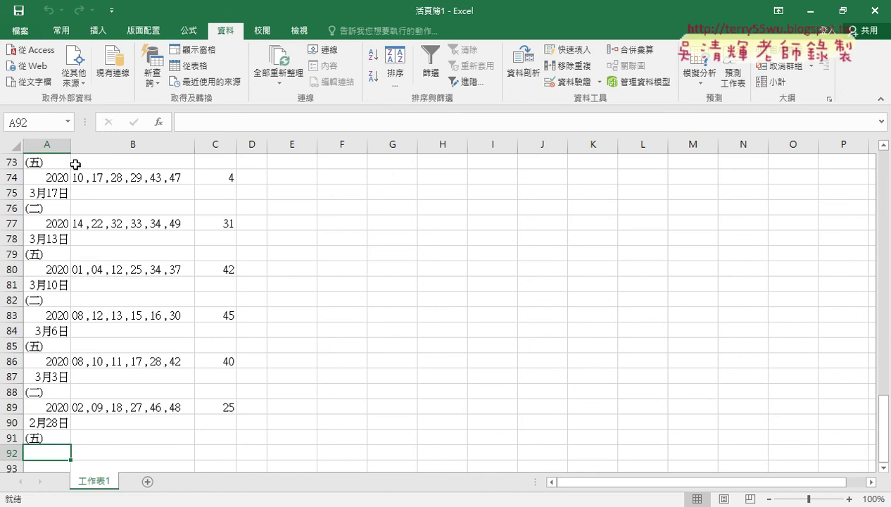
- Add the blank worksheet 工作表2 beside 工作表1
{"action": "left_click", "coordinate": [148, 482]}
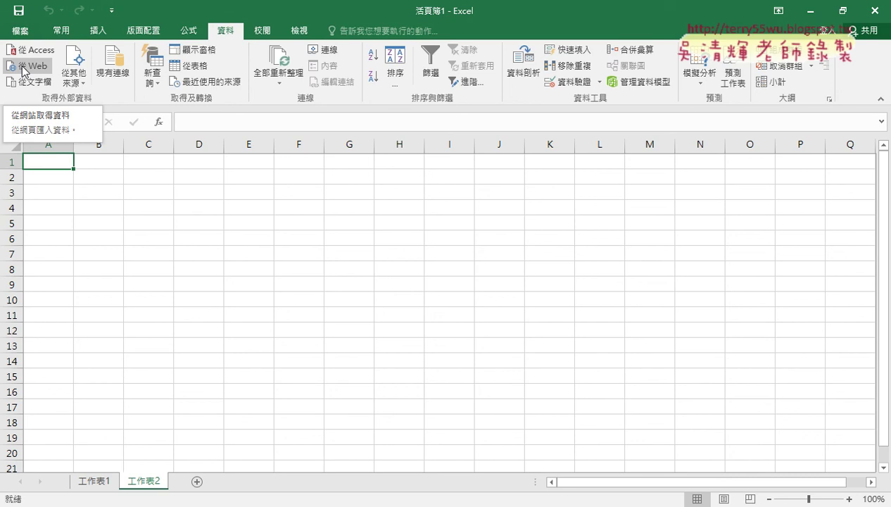
{"action": "left_click", "coordinate": [24, 72]}
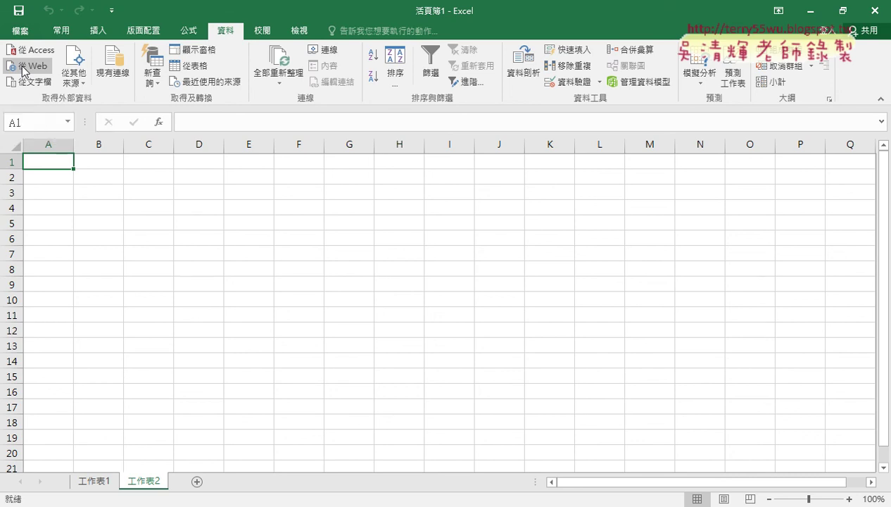